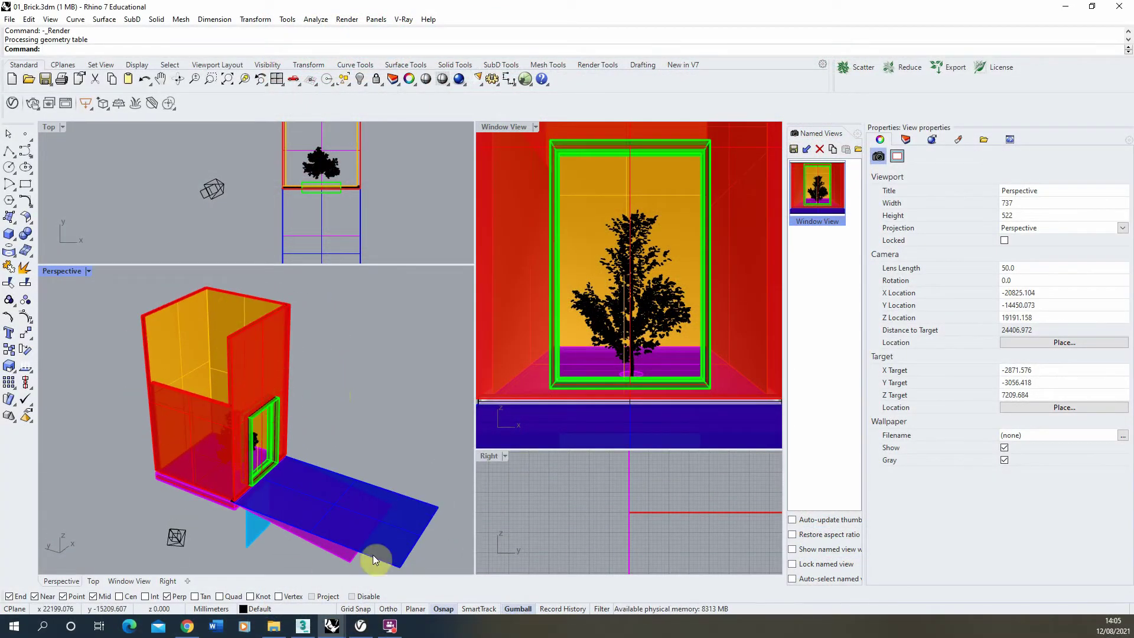
# - Bring the earlier V-Ray render of the courtyard, with plain pale walls, to the front
pyautogui.click(331, 625)
pyautogui.click(390, 575)
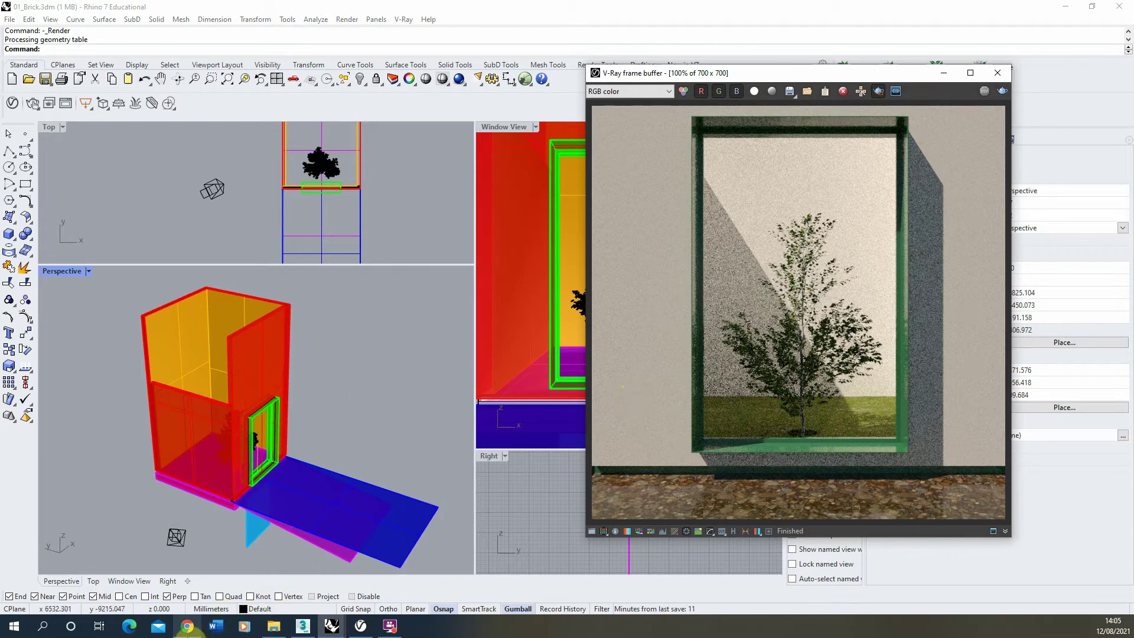
# - Download the Image 1 seamless size S BRICKSMALLBROWN0462 texture from textures.com and preview it
pyautogui.click(187, 629)
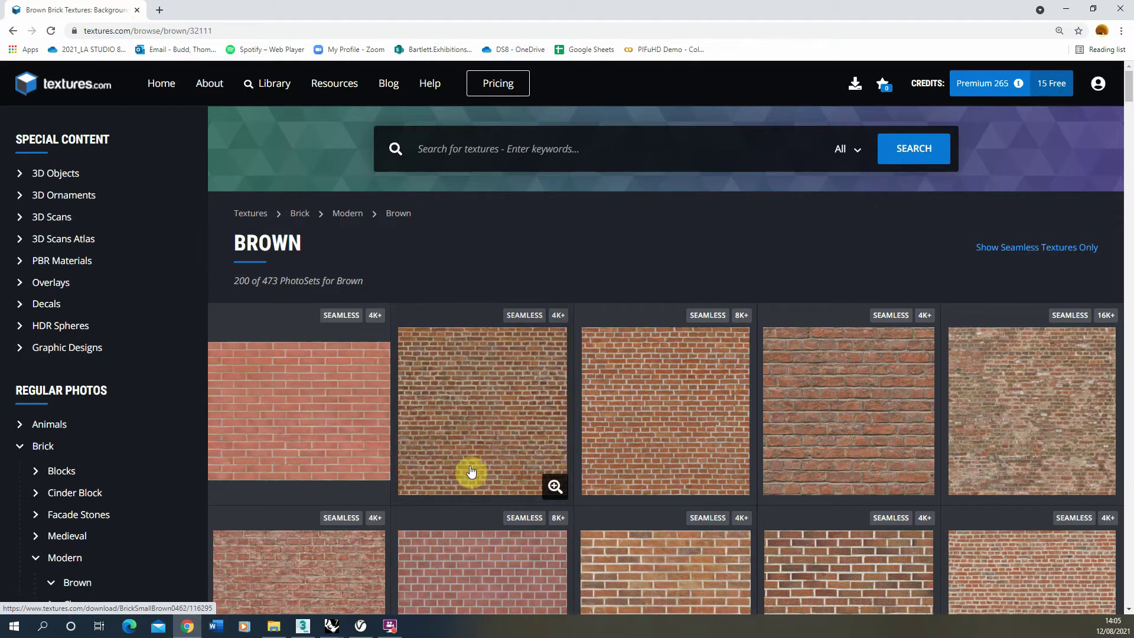
pyautogui.click(495, 399)
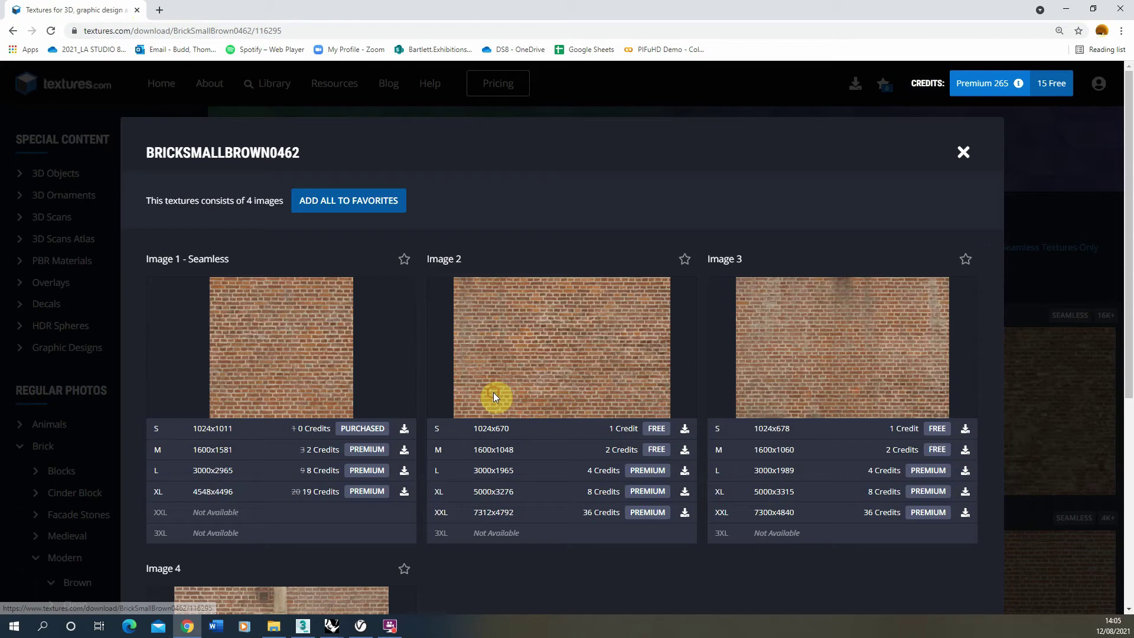
pyautogui.doubleClick(208, 259)
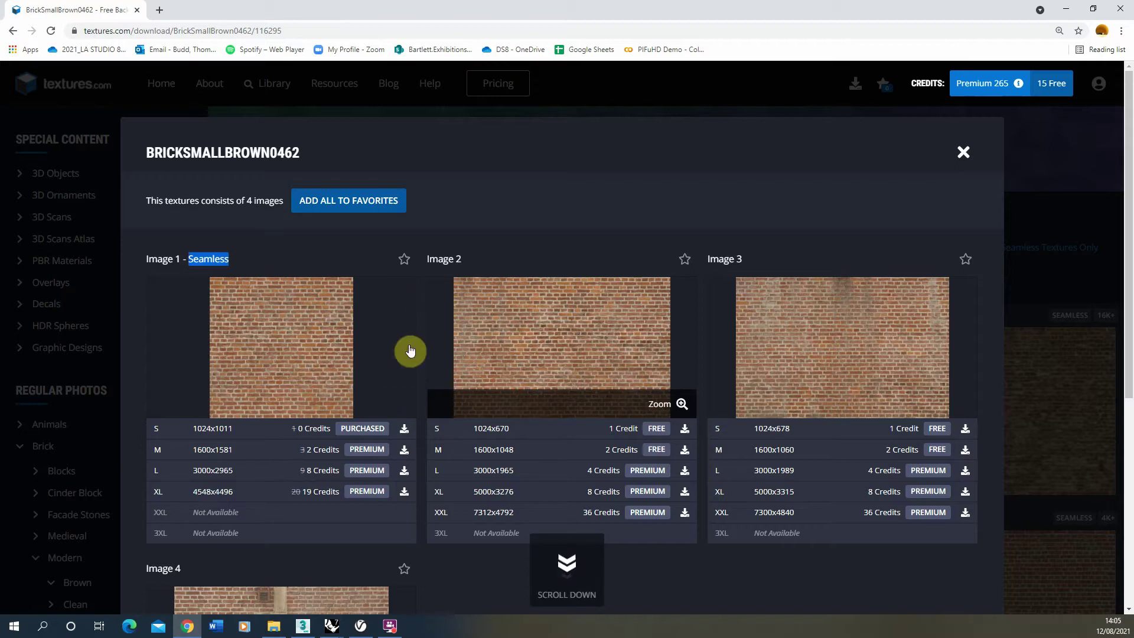
pyautogui.click(196, 257)
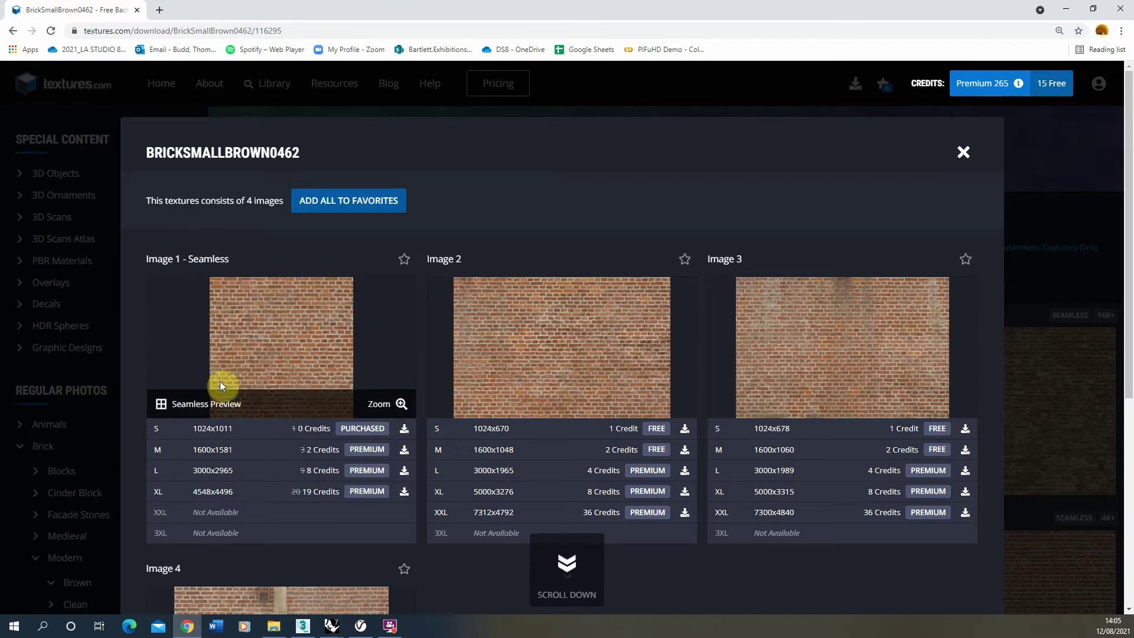
pyautogui.click(404, 430)
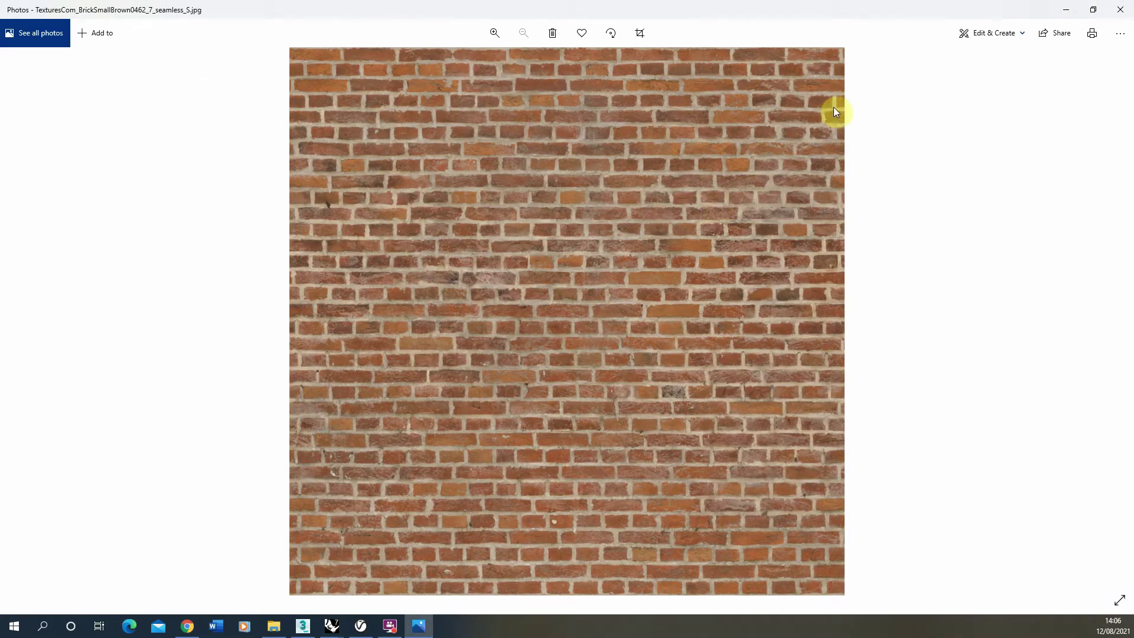
pyautogui.click(1065, 10)
# - Return to the Rhino model and open the V-Ray Asset Editor
pyautogui.moveTo(329, 629)
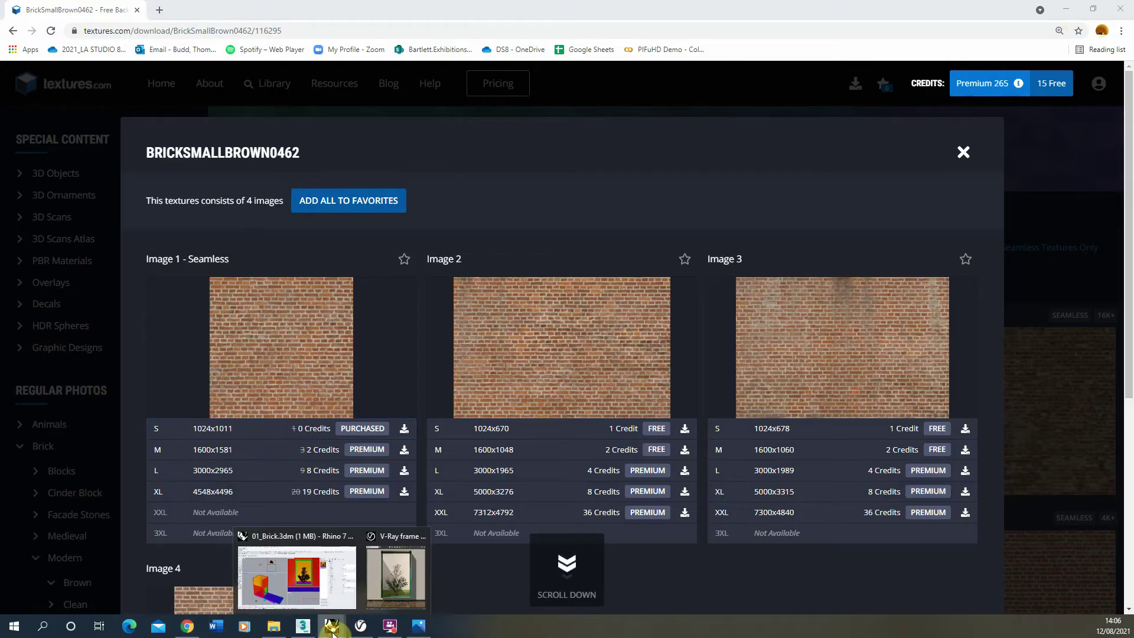
pyautogui.click(318, 587)
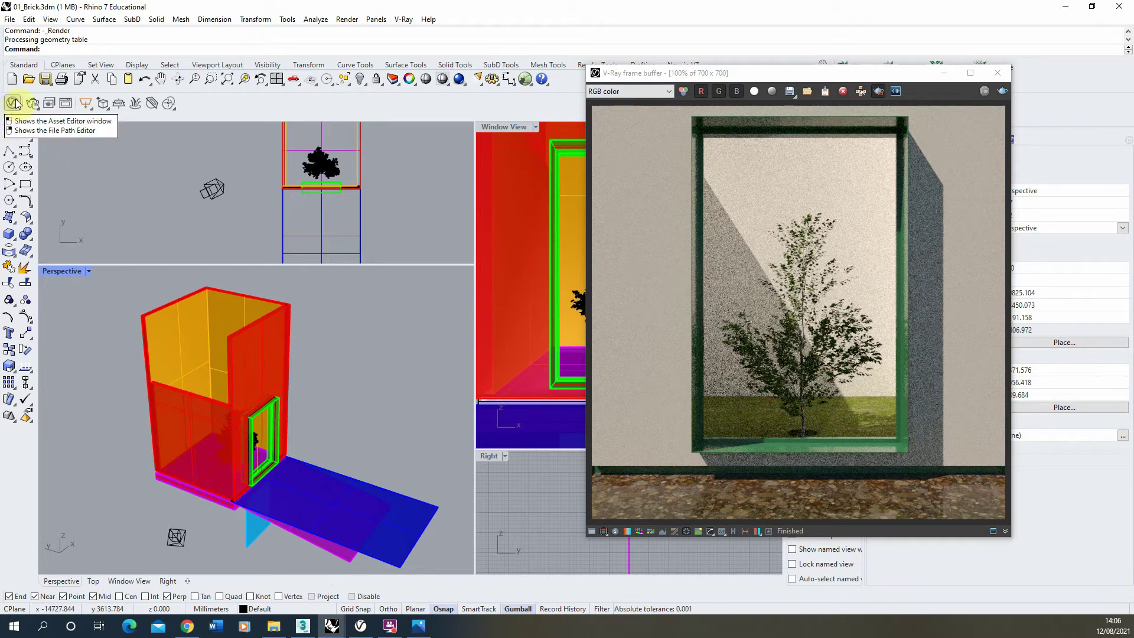
pyautogui.click(403, 20)
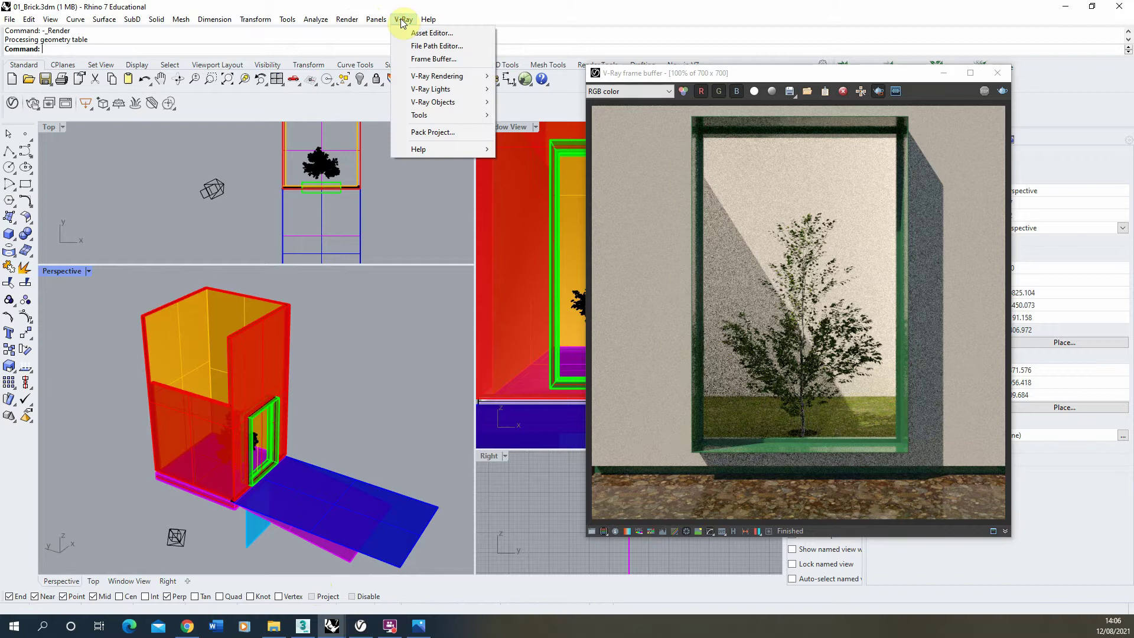
pyautogui.click(420, 33)
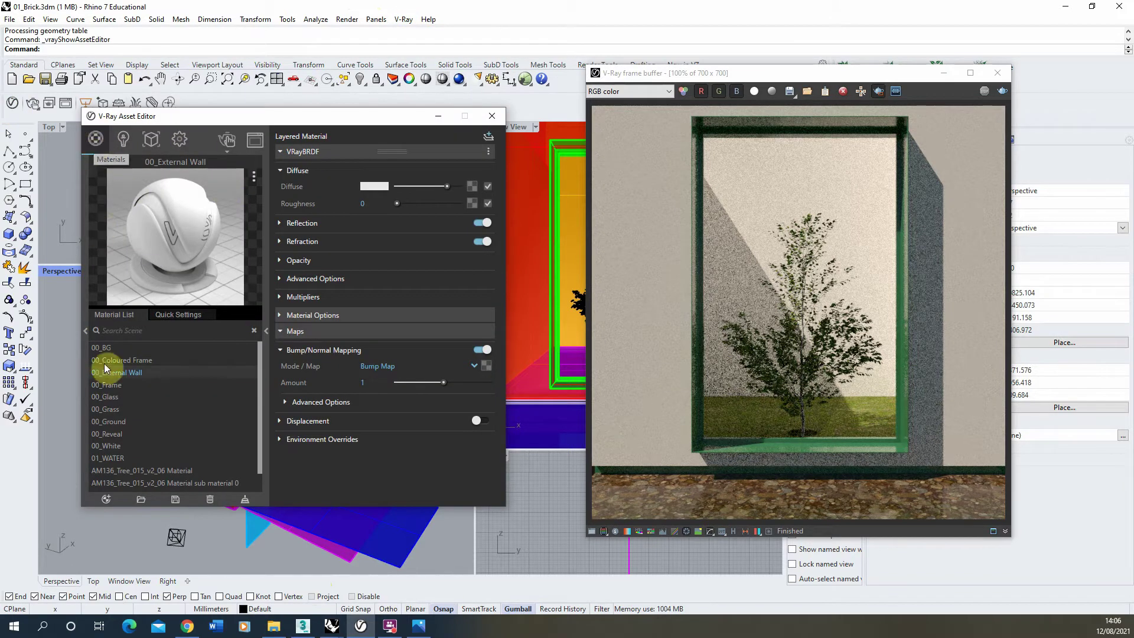
# - Add a new Generic material and rename it 01_Brick
pyautogui.click(107, 500)
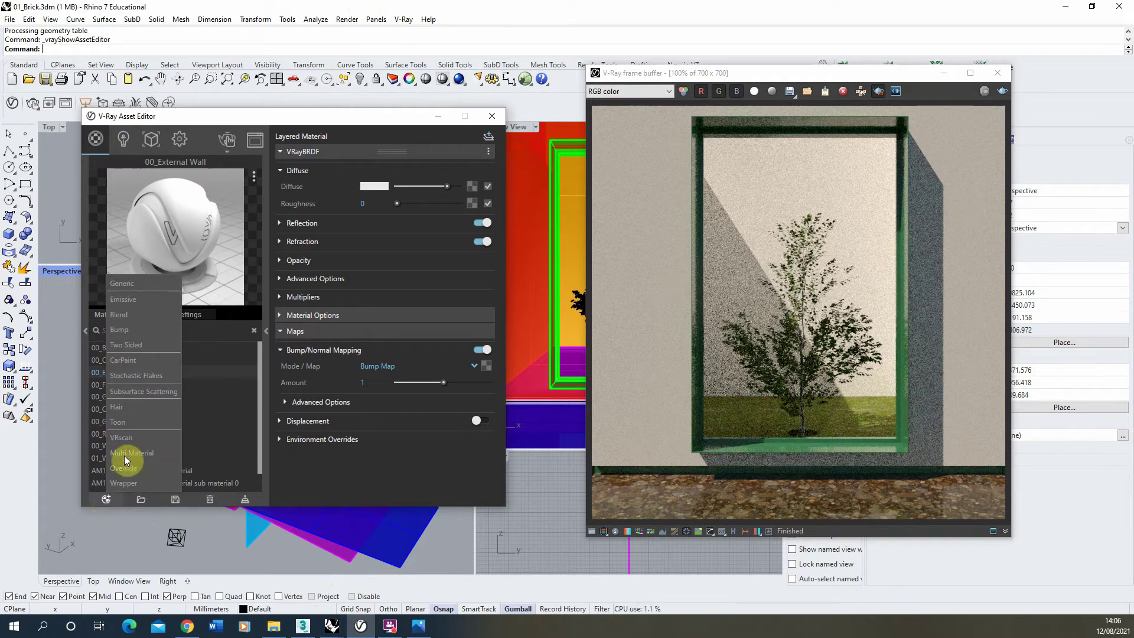
pyautogui.click(139, 286)
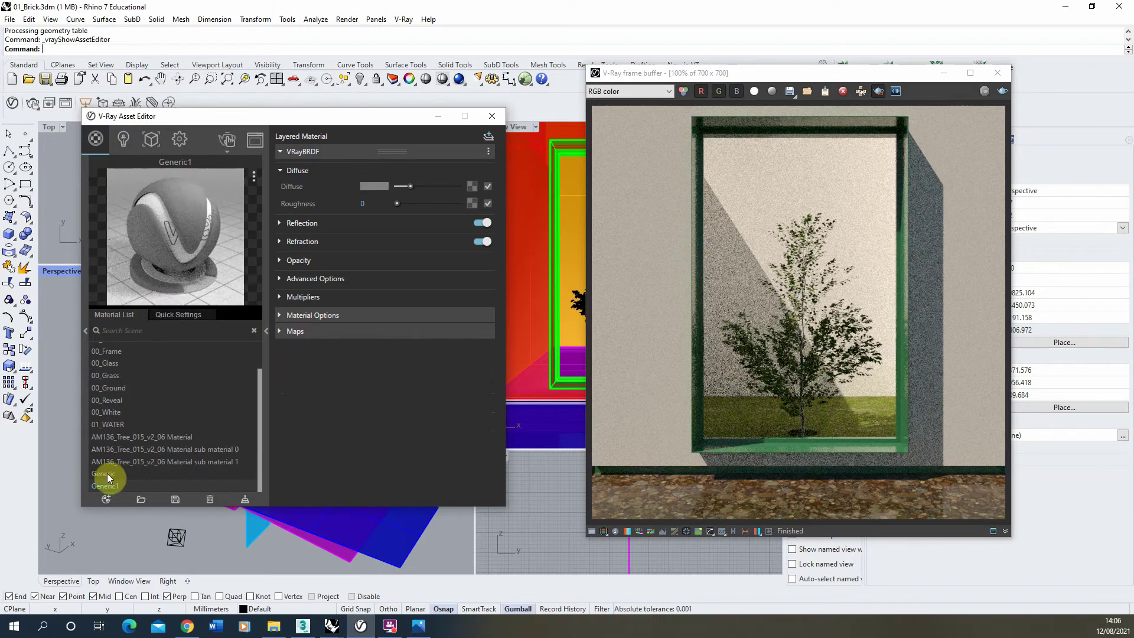
pyautogui.doubleClick(107, 486)
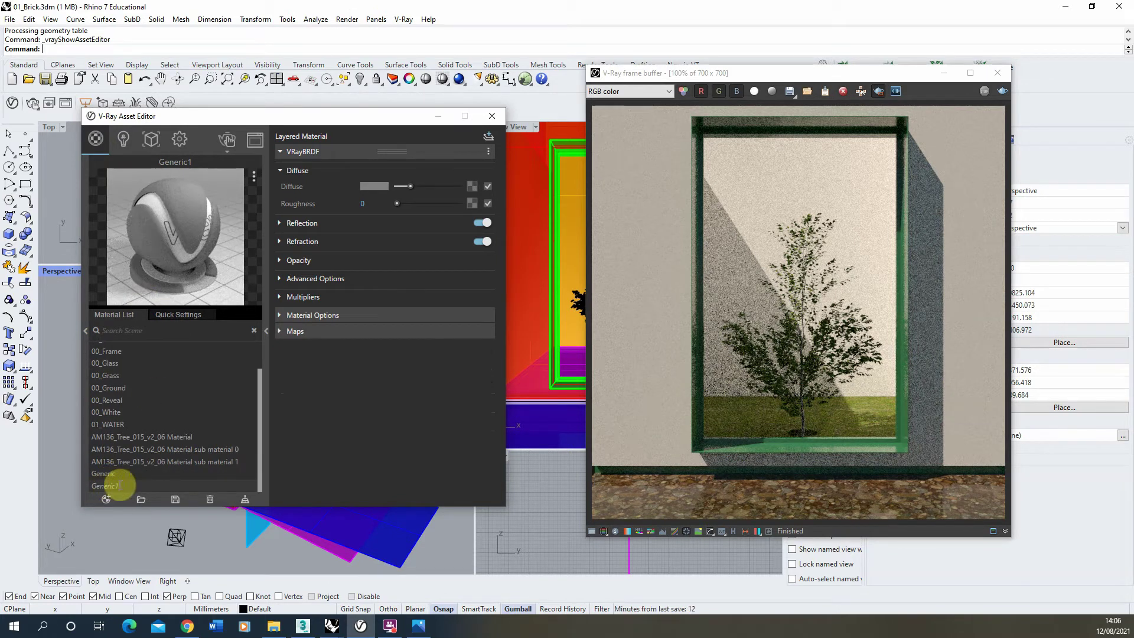
pyautogui.write('01_Brick')
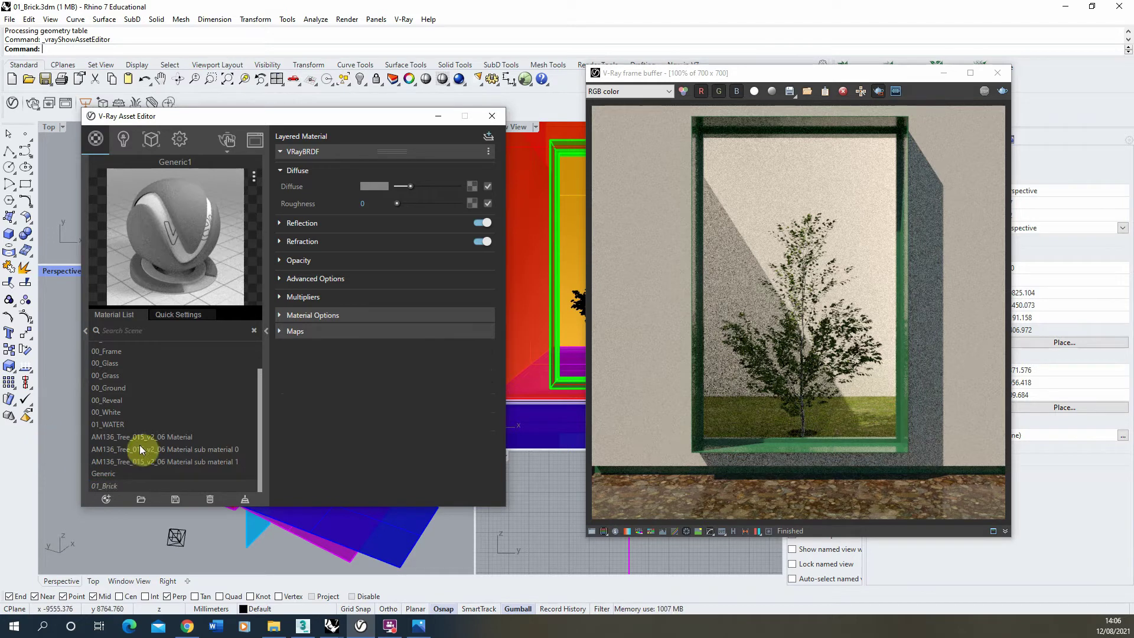
pyautogui.press('Return')
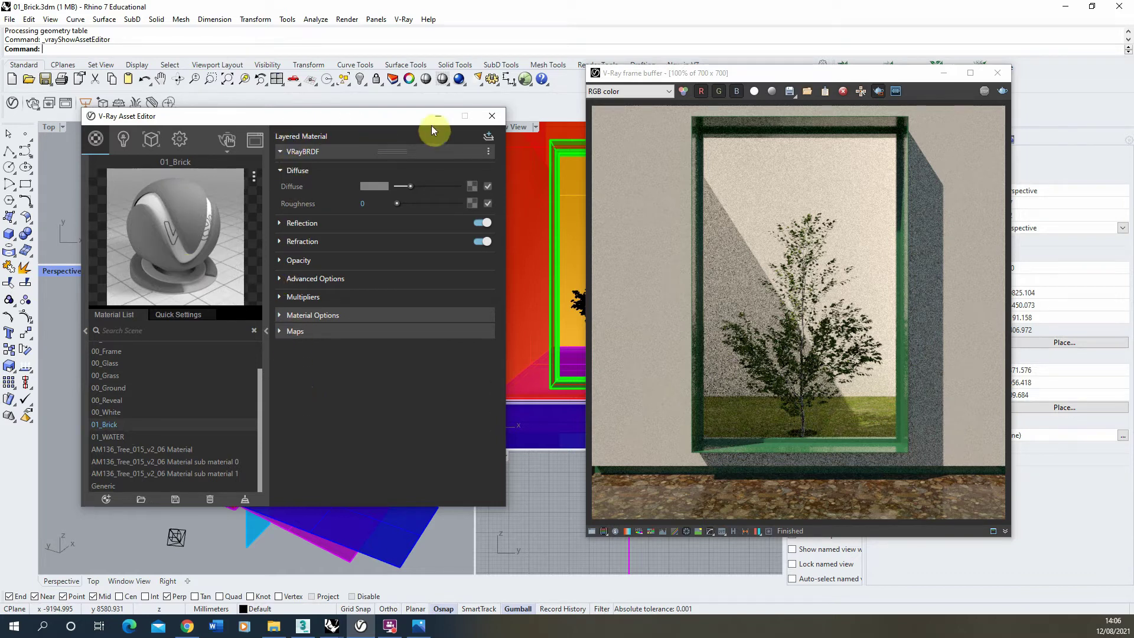
pyautogui.click(267, 331)
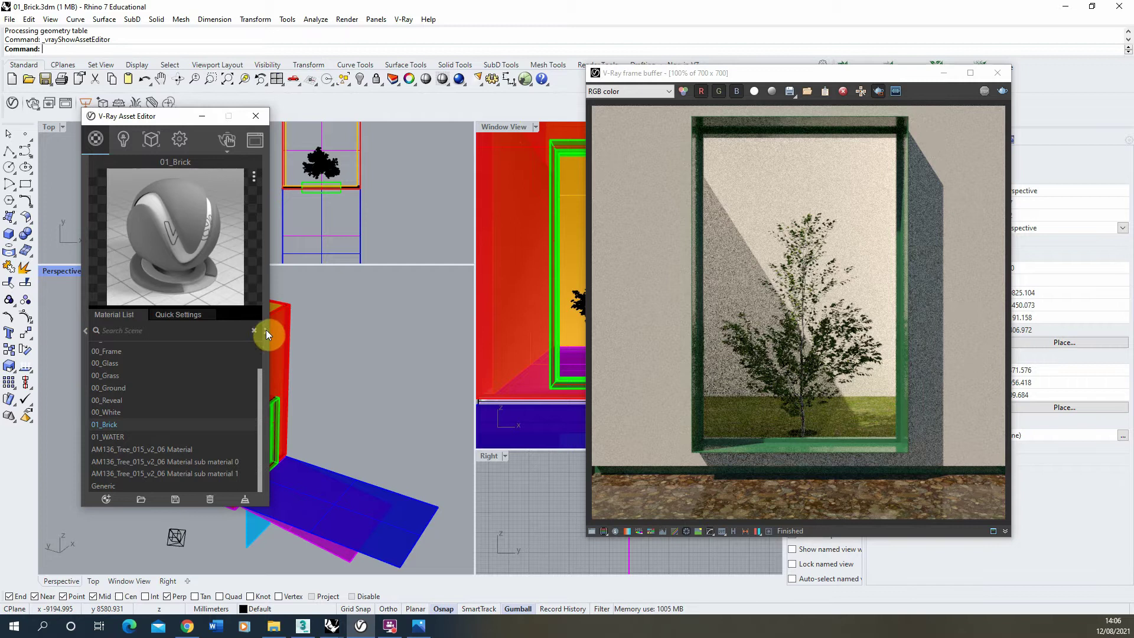
pyautogui.click(265, 333)
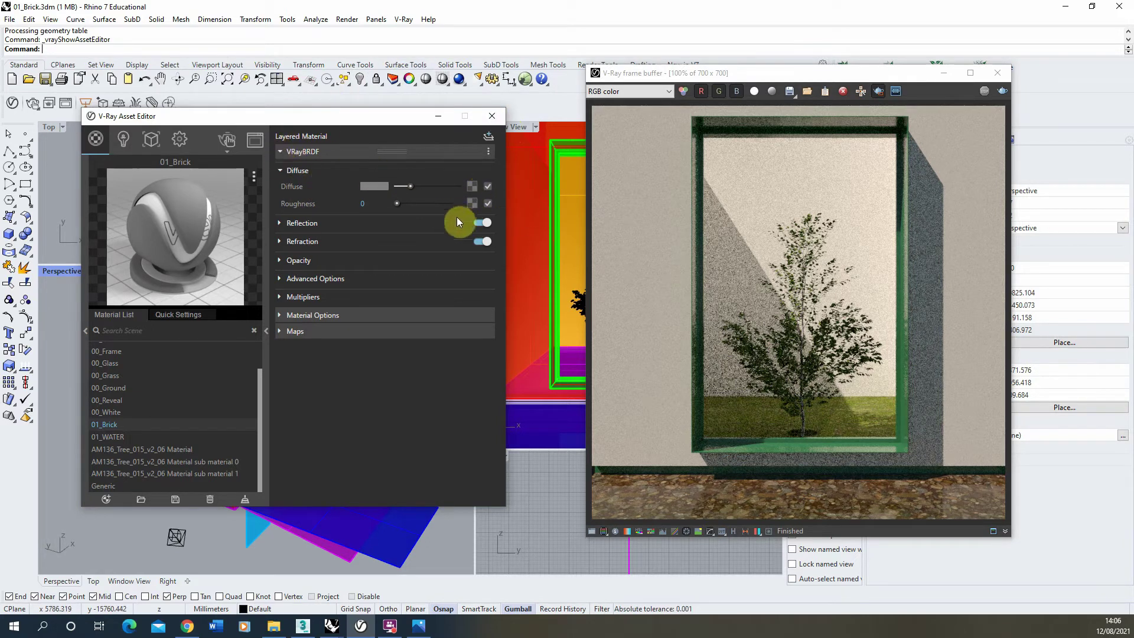
# - Load the downloaded TexturesCom seamless brick JPEG as 01_Brick's diffuse Bitmap texture
pyautogui.click(472, 187)
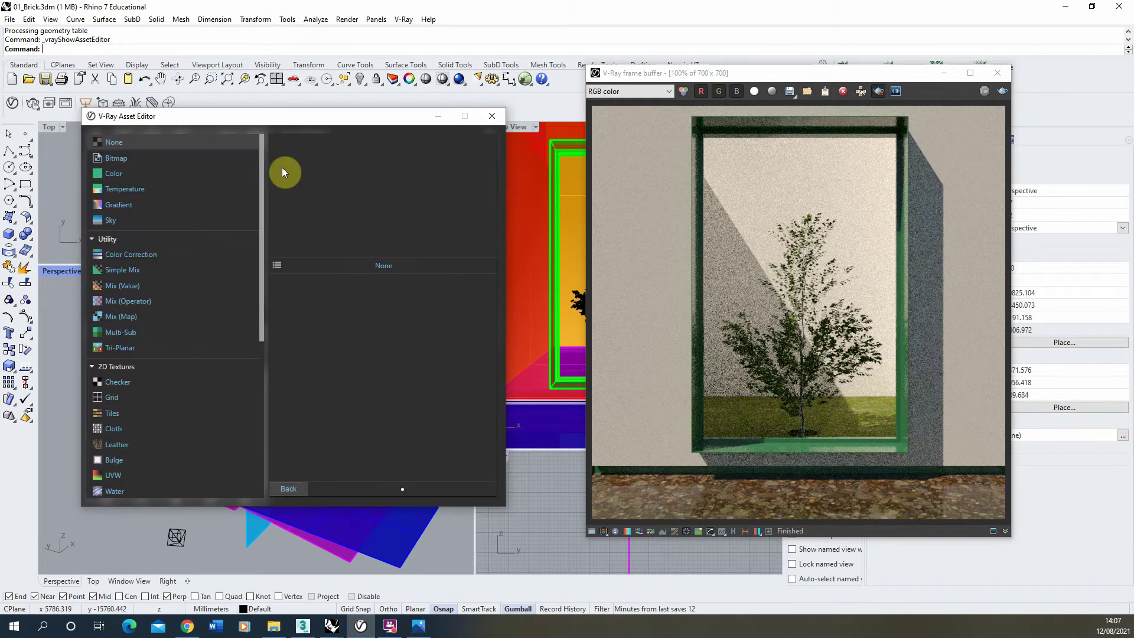
pyautogui.click(139, 158)
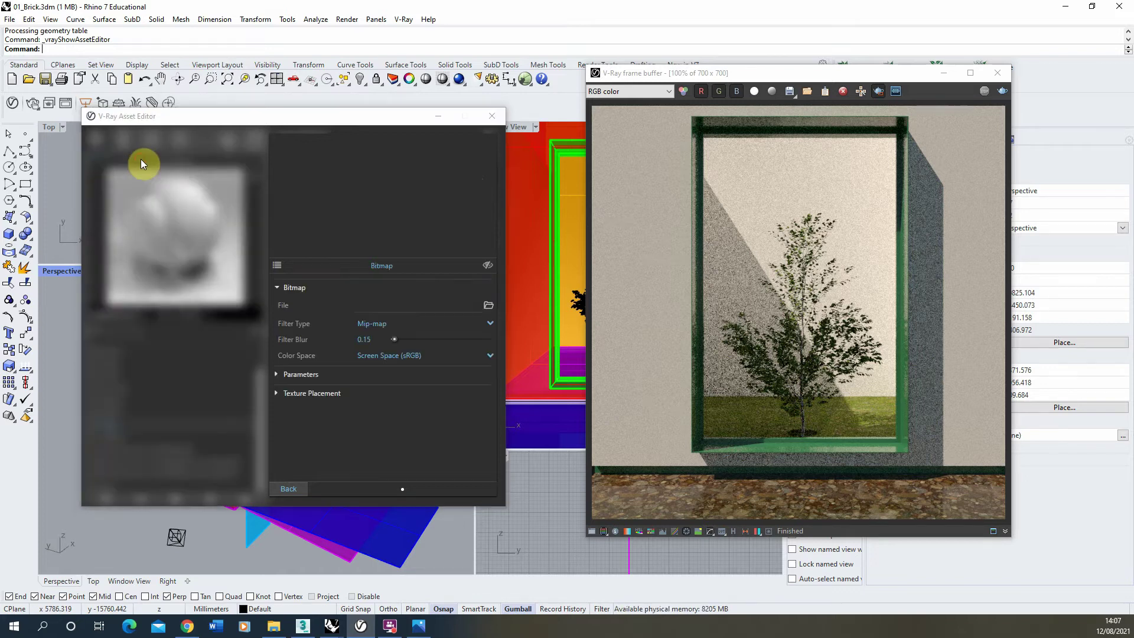
pyautogui.click(943, 73)
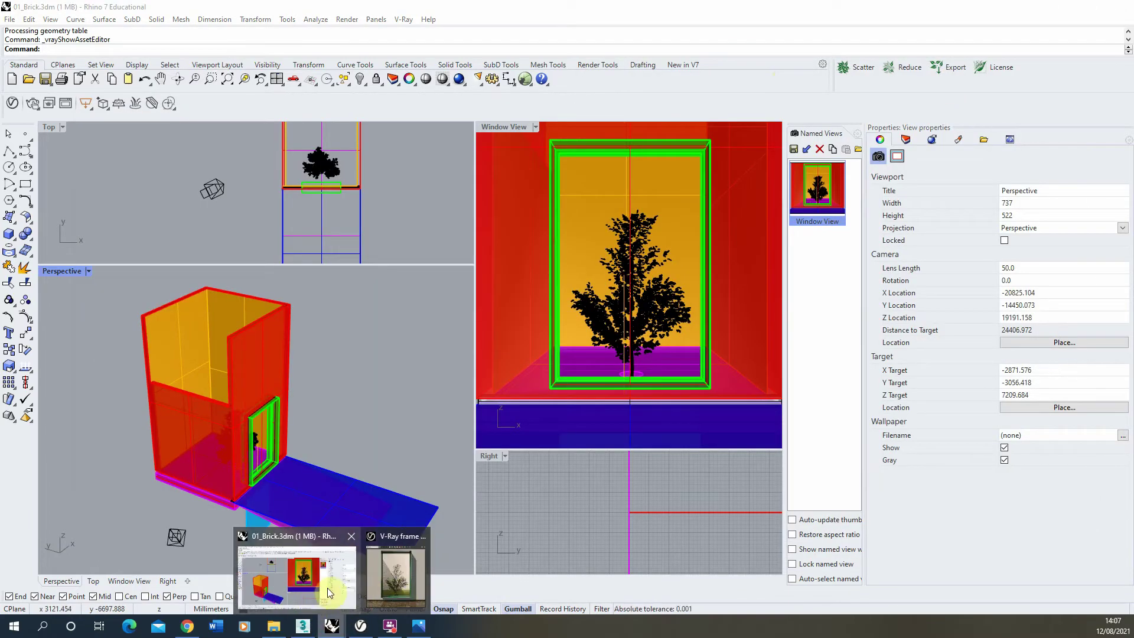
pyautogui.click(327, 587)
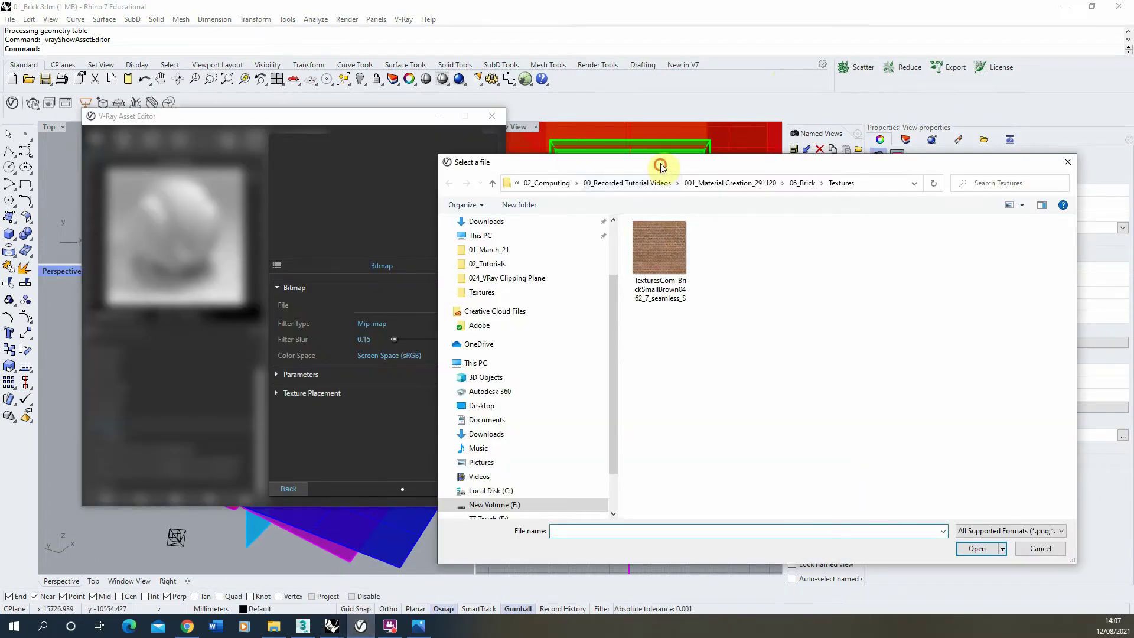
pyautogui.moveTo(664, 166); pyautogui.dragTo(670, 117)
pyautogui.click(672, 207)
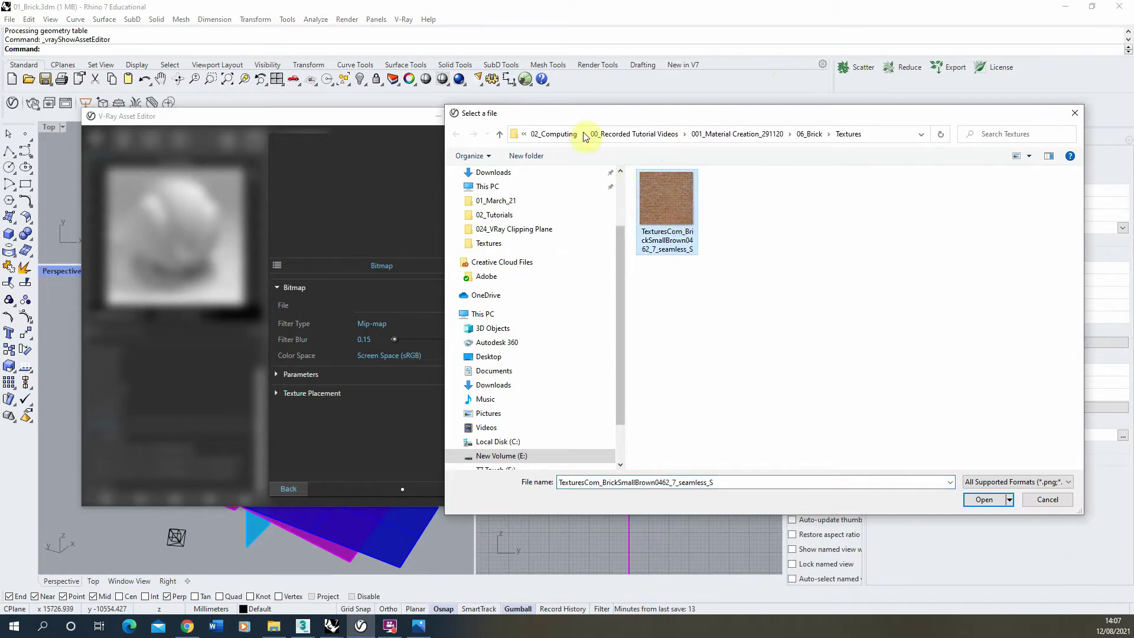
pyautogui.click(987, 502)
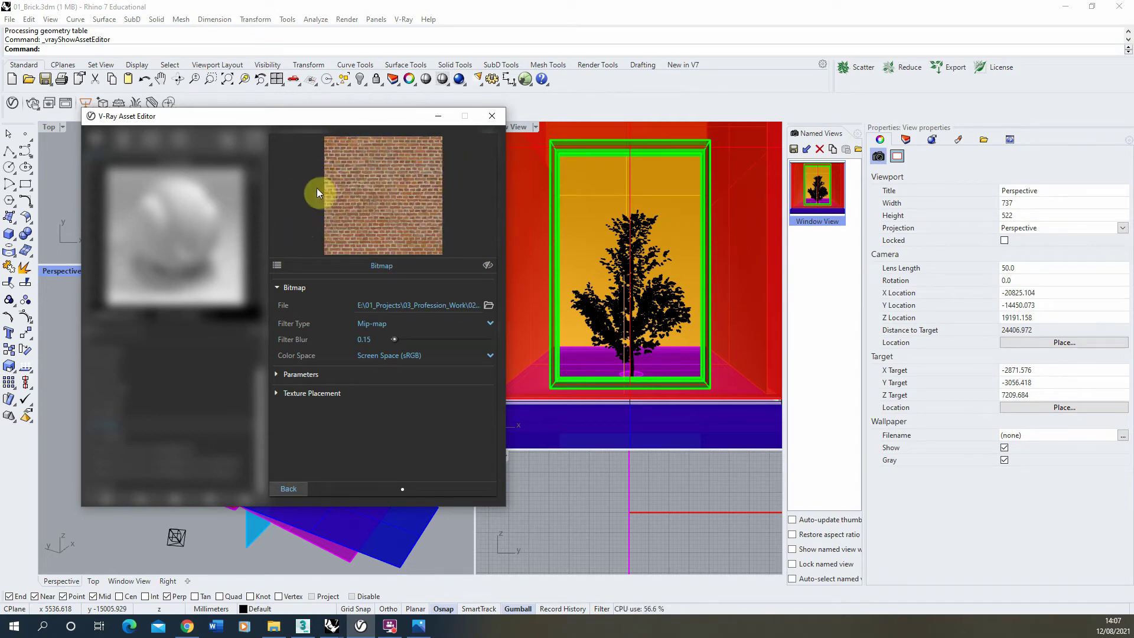
pyautogui.click(285, 490)
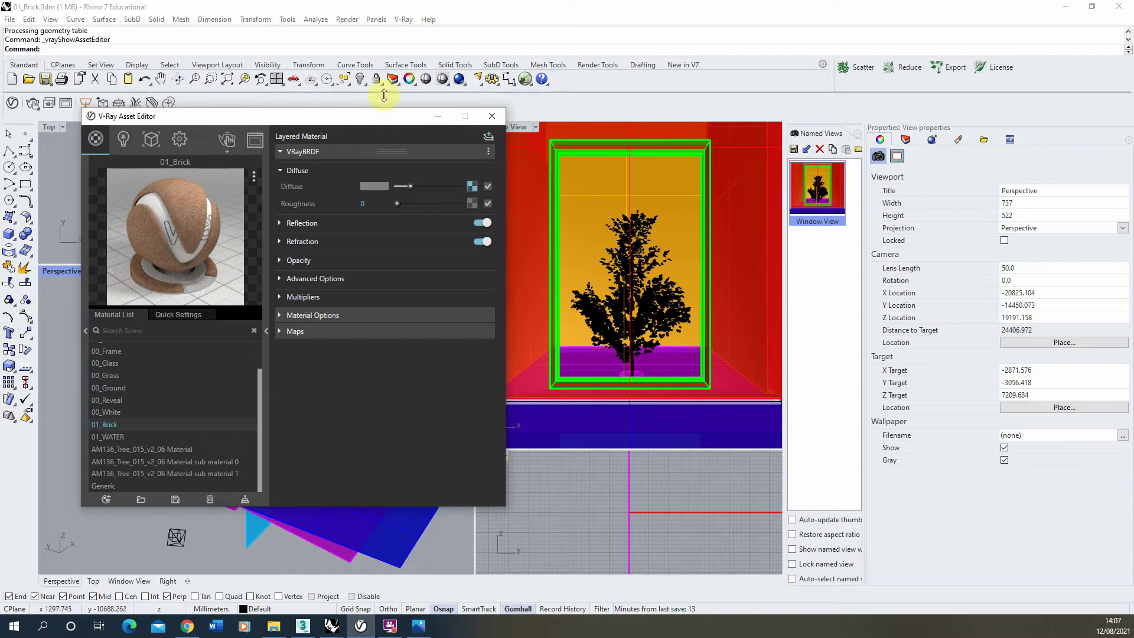
# - Select the courtyard wall surfaces and apply the 01_Brick material to them
pyautogui.moveTo(351, 116); pyautogui.dragTo(325, 133)
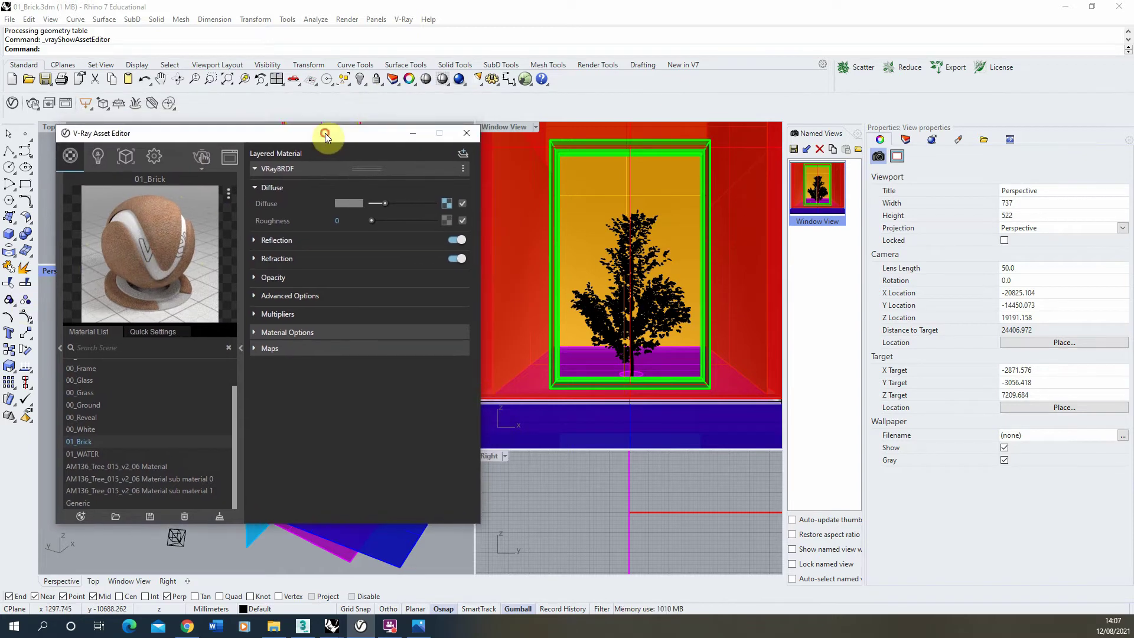
pyautogui.click(522, 152)
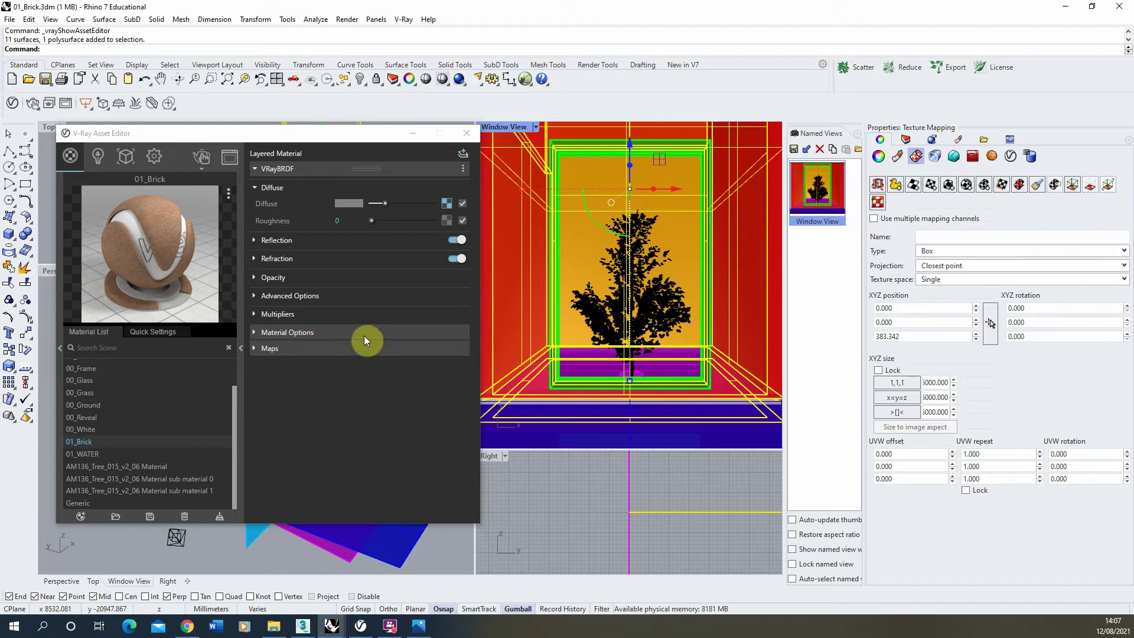
pyautogui.rightClick(109, 442)
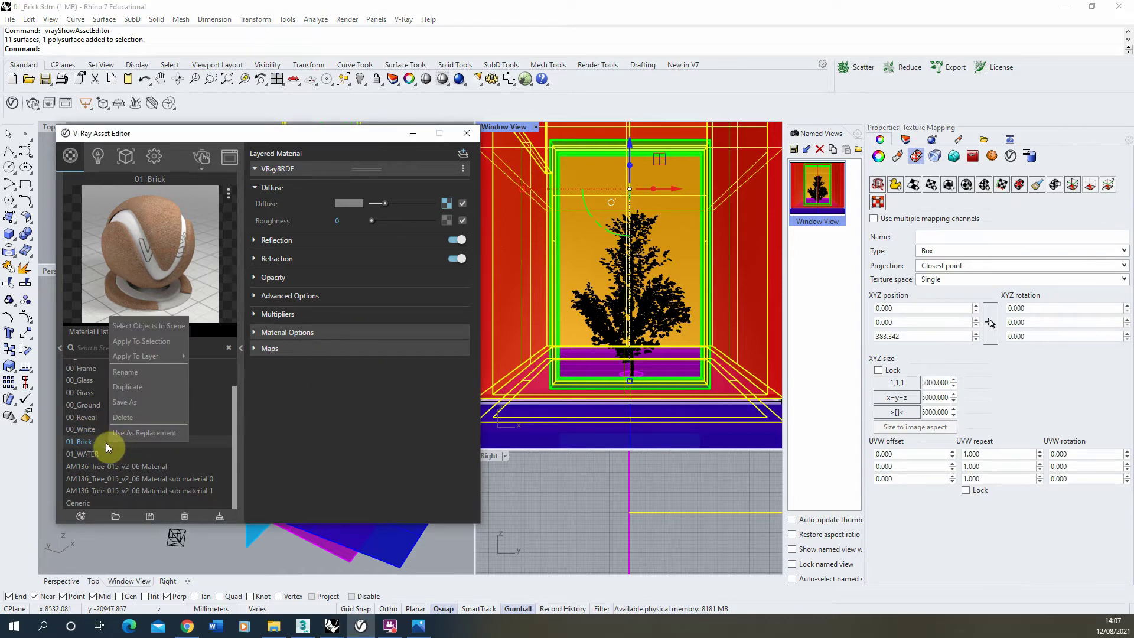
pyautogui.click(140, 343)
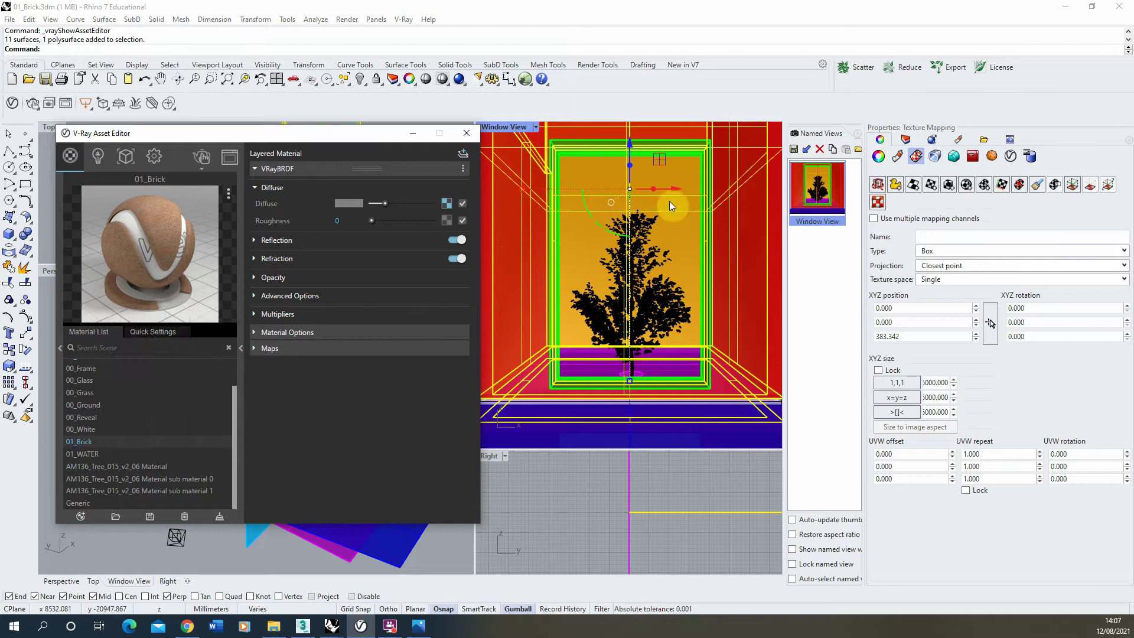
# - Bring up the V-Ray frame buffer and render the courtyard with V-Ray Interactive
pyautogui.click(360, 628)
pyautogui.click(359, 631)
pyautogui.moveTo(360, 627)
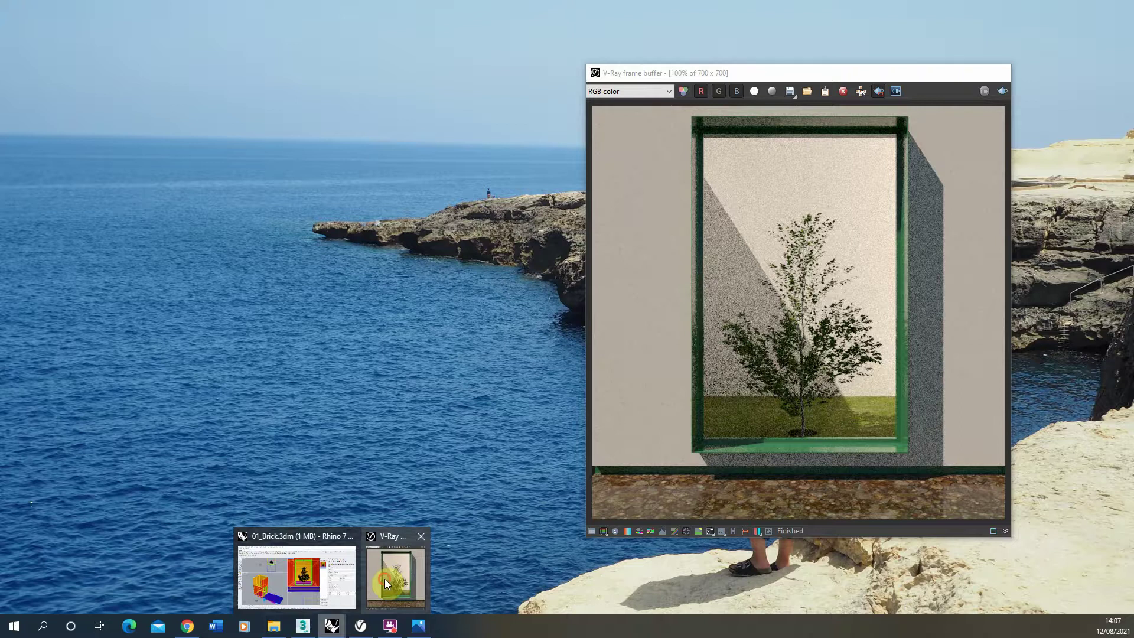
pyautogui.click(385, 579)
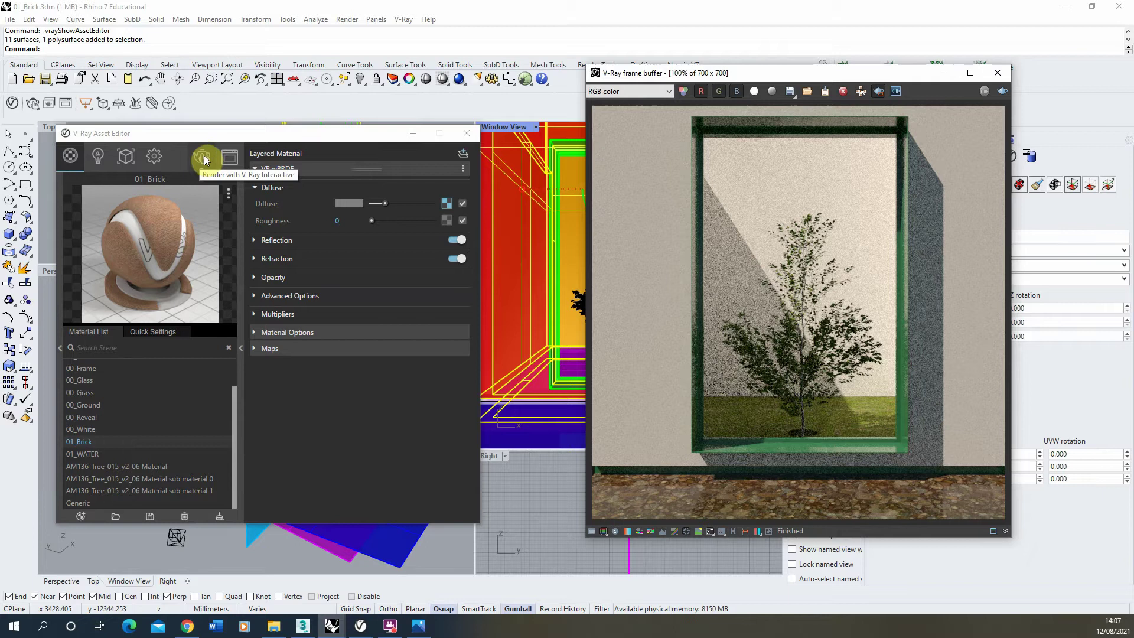
pyautogui.click(204, 157)
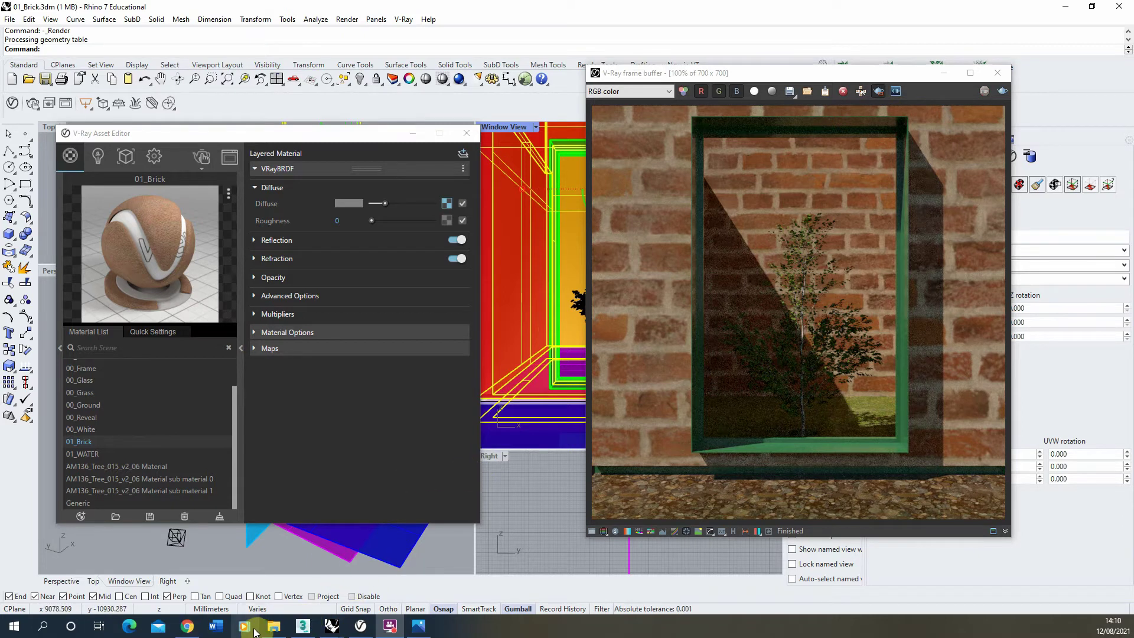
pyautogui.click(273, 627)
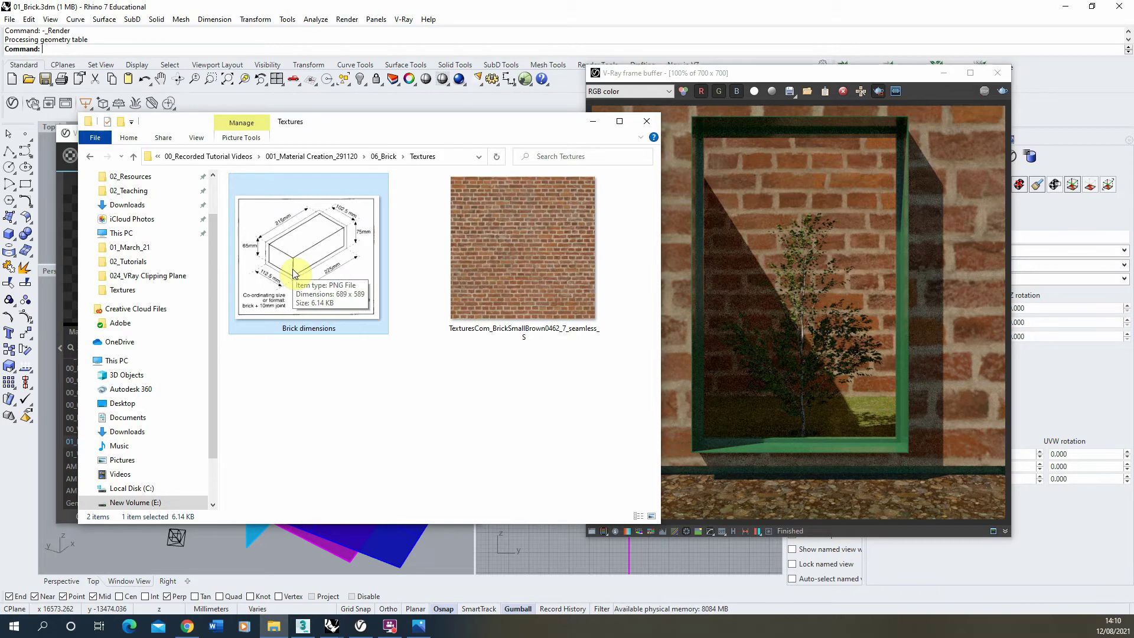
pyautogui.doubleClick(308, 248)
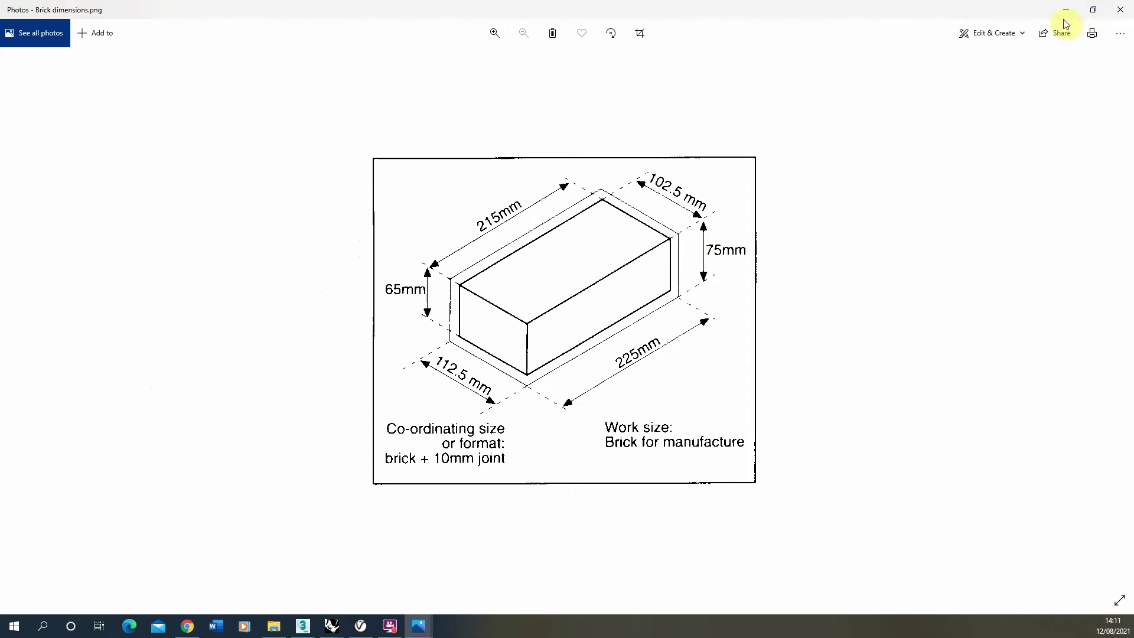
pyautogui.click(1120, 9)
pyautogui.click(472, 260)
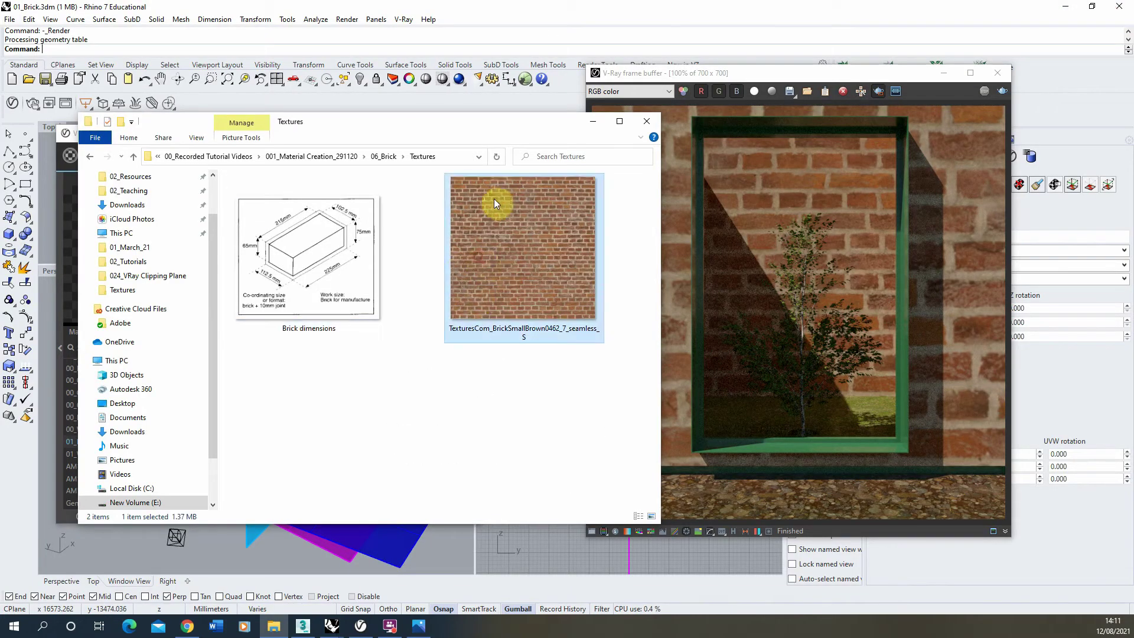
pyautogui.moveTo(476, 176)
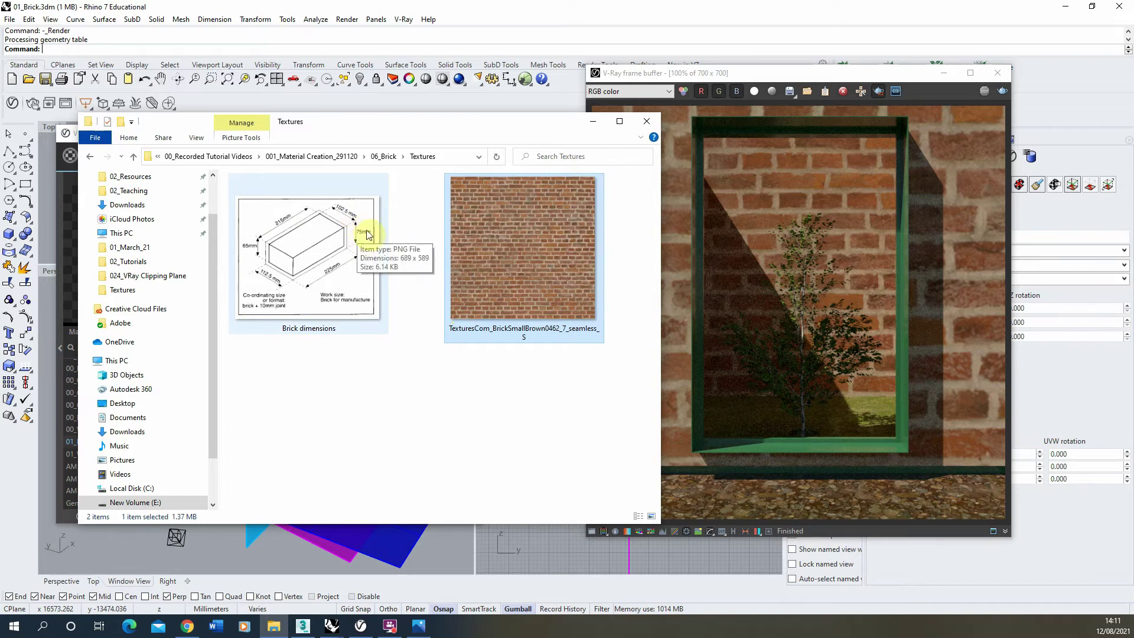
pyautogui.moveTo(342, 131); pyautogui.dragTo(387, 132)
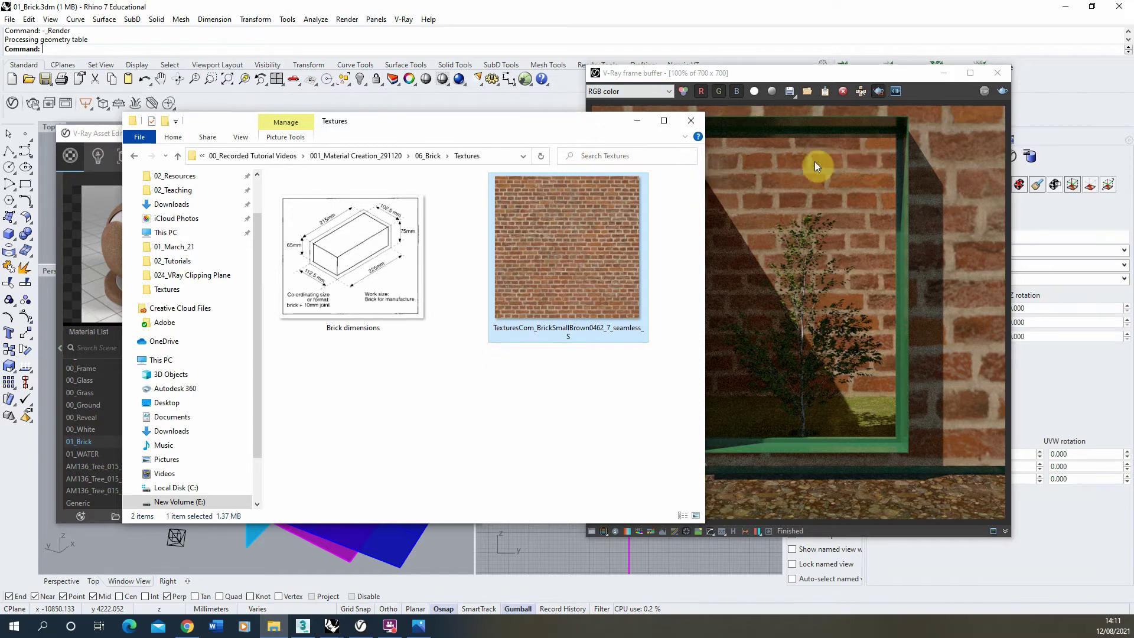
pyautogui.click(637, 120)
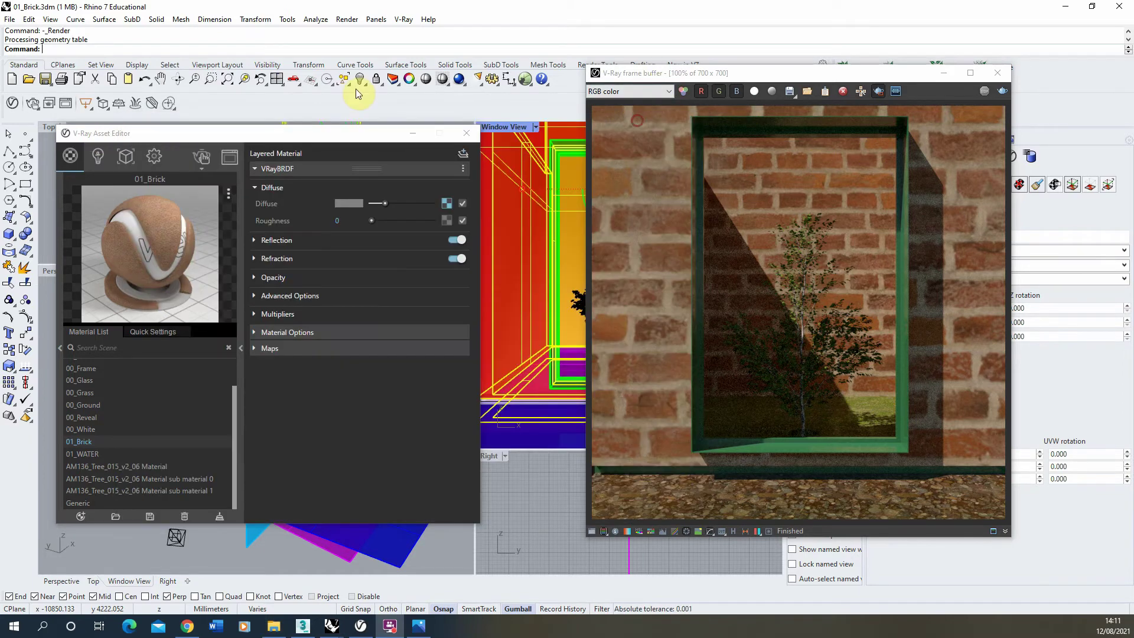
# - Put the V-Ray windows away and show the walls' Texture Mapping properties
pyautogui.click(411, 133)
pyautogui.click(944, 73)
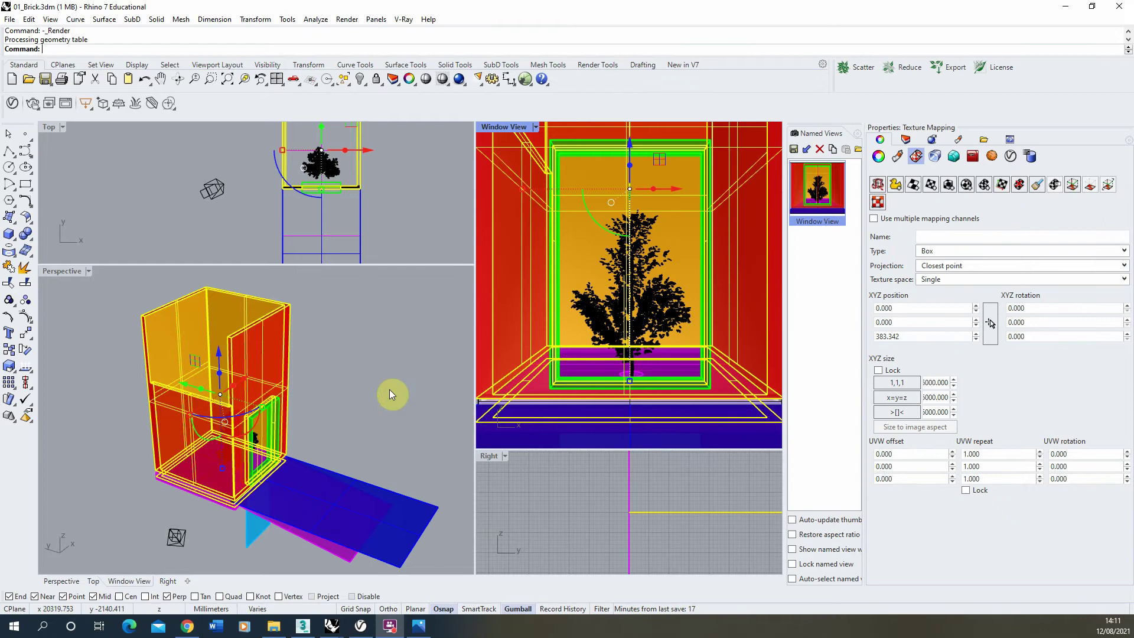
pyautogui.click(880, 156)
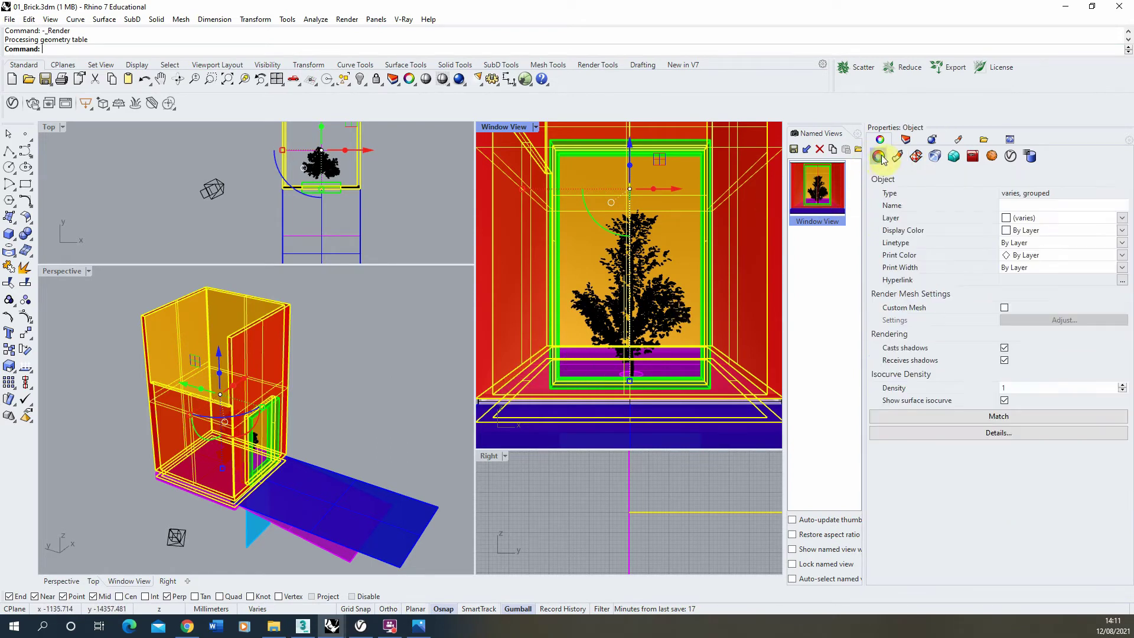
pyautogui.click(916, 161)
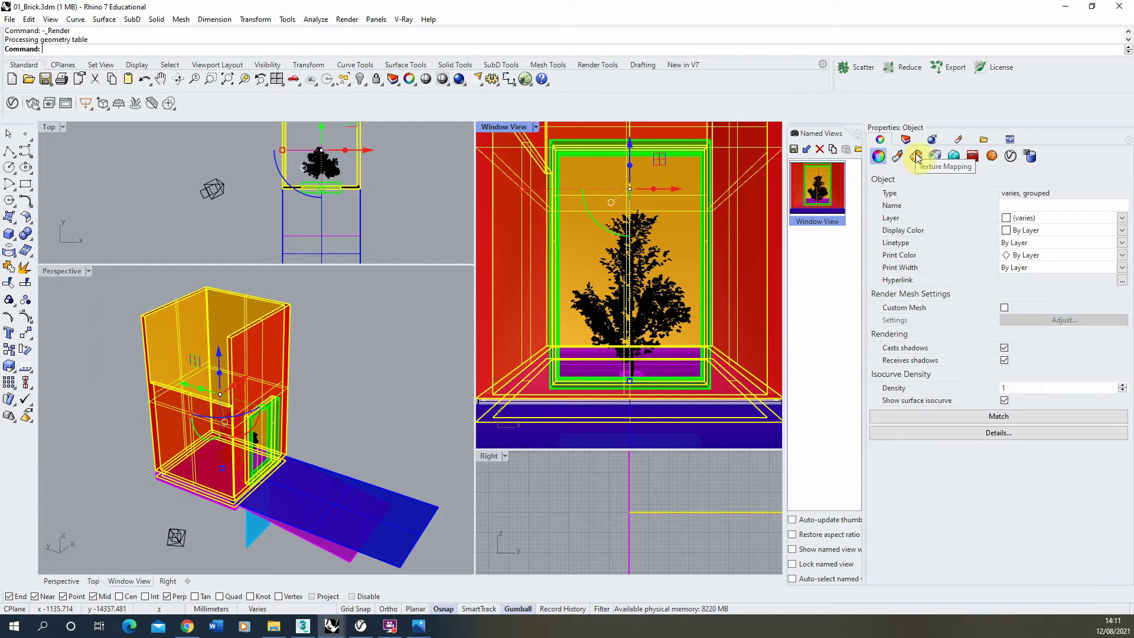
pyautogui.click(917, 159)
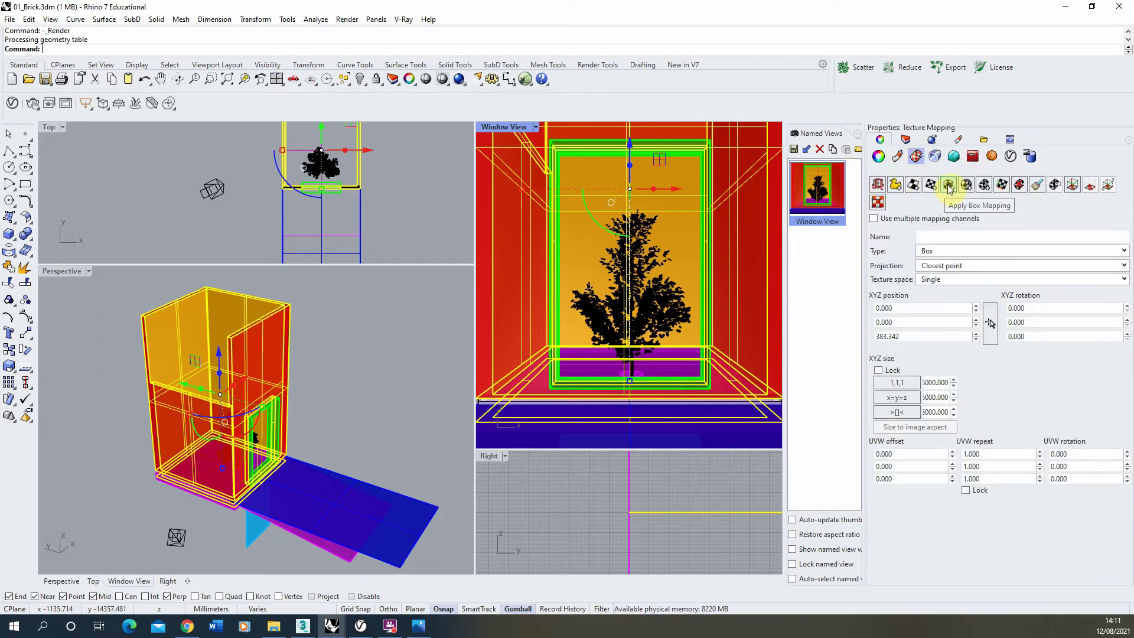
# - Apply a capped box mapping to the walls from two base corners and a height
pyautogui.click(949, 187)
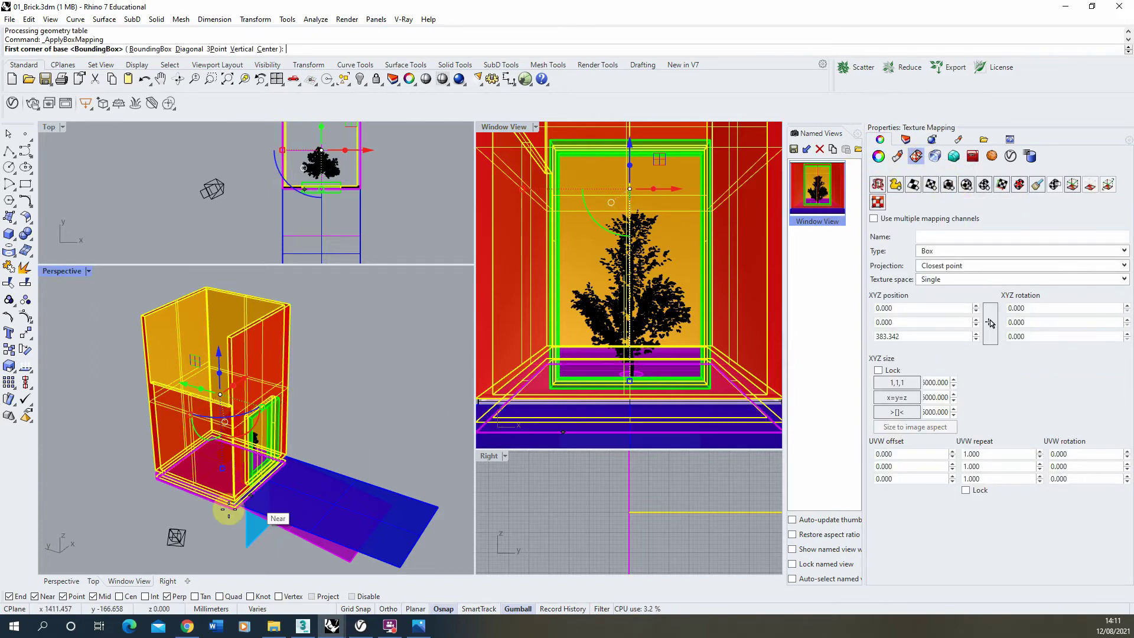
pyautogui.click(437, 505)
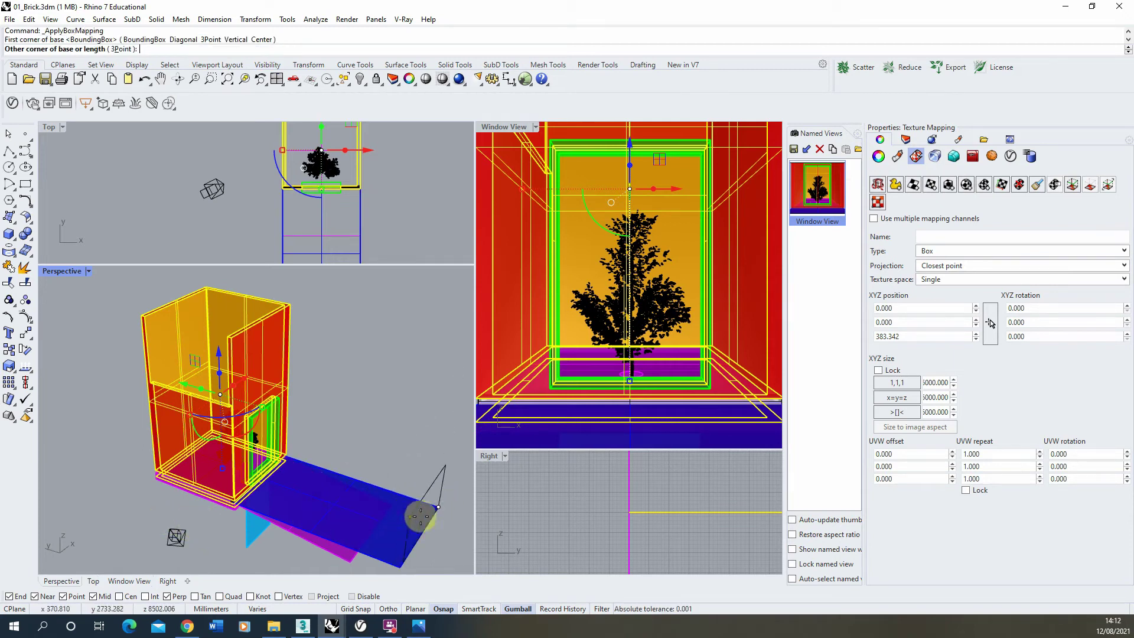
pyautogui.click(400, 473)
pyautogui.click(289, 447)
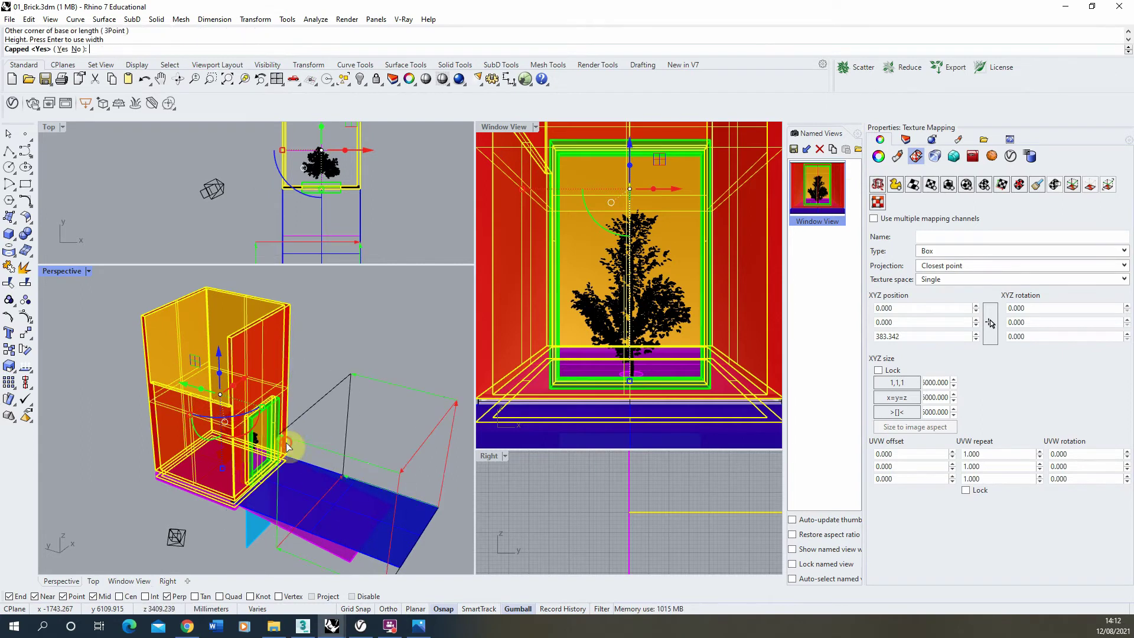
pyautogui.scroll(3, 388, 514)
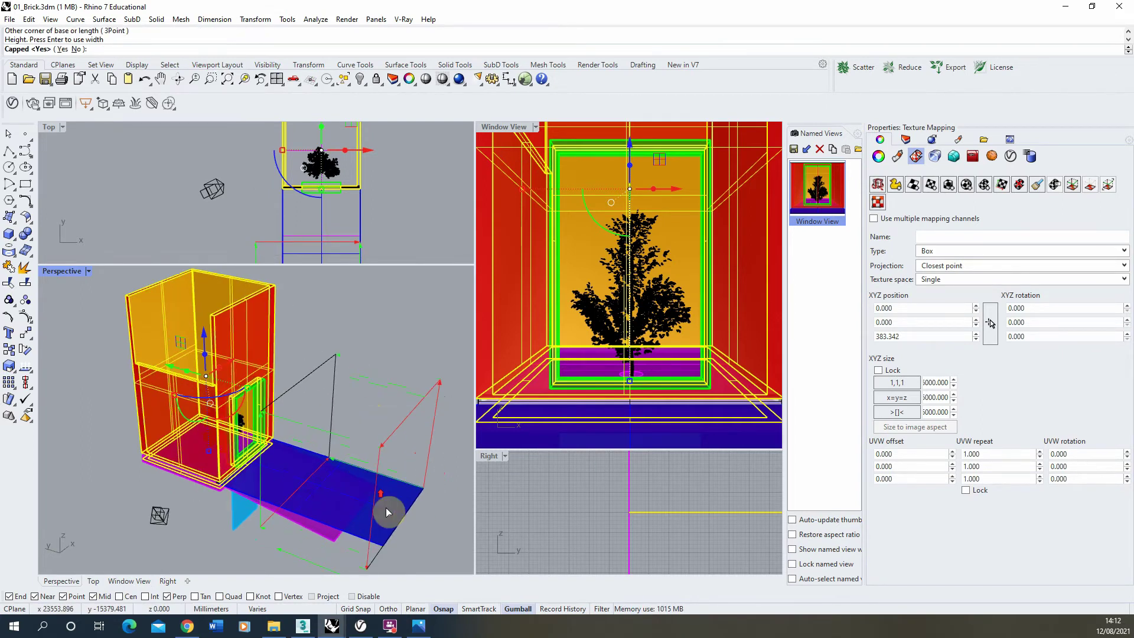
pyautogui.press('Return')
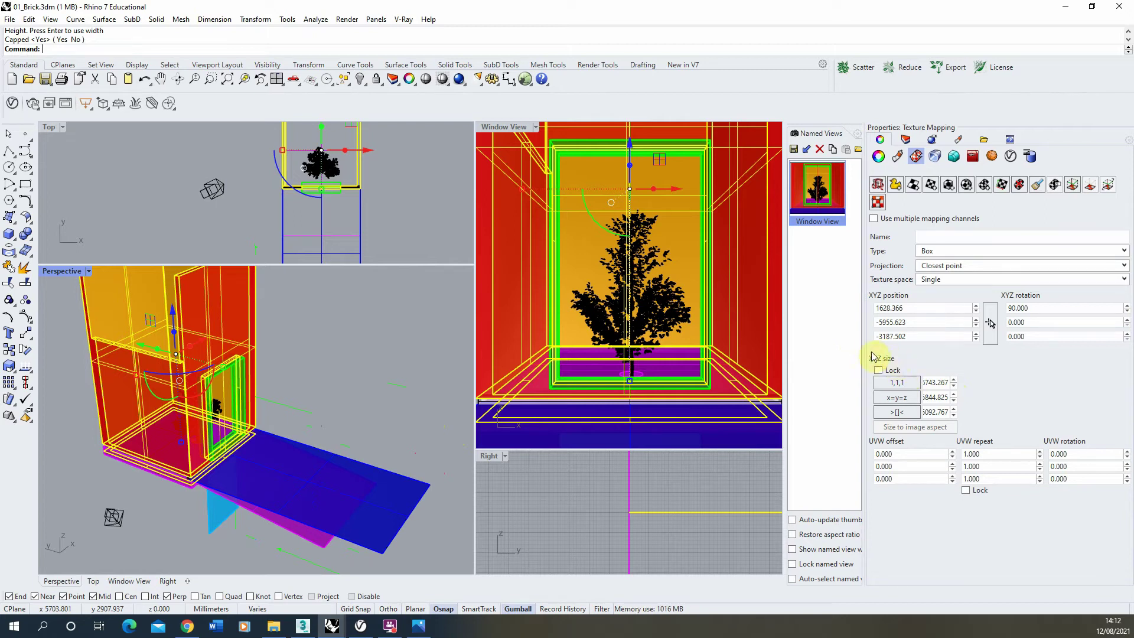
# - Set the wall box mapping's X, Y and Z sizes to 2550 each
pyautogui.doubleClick(939, 382)
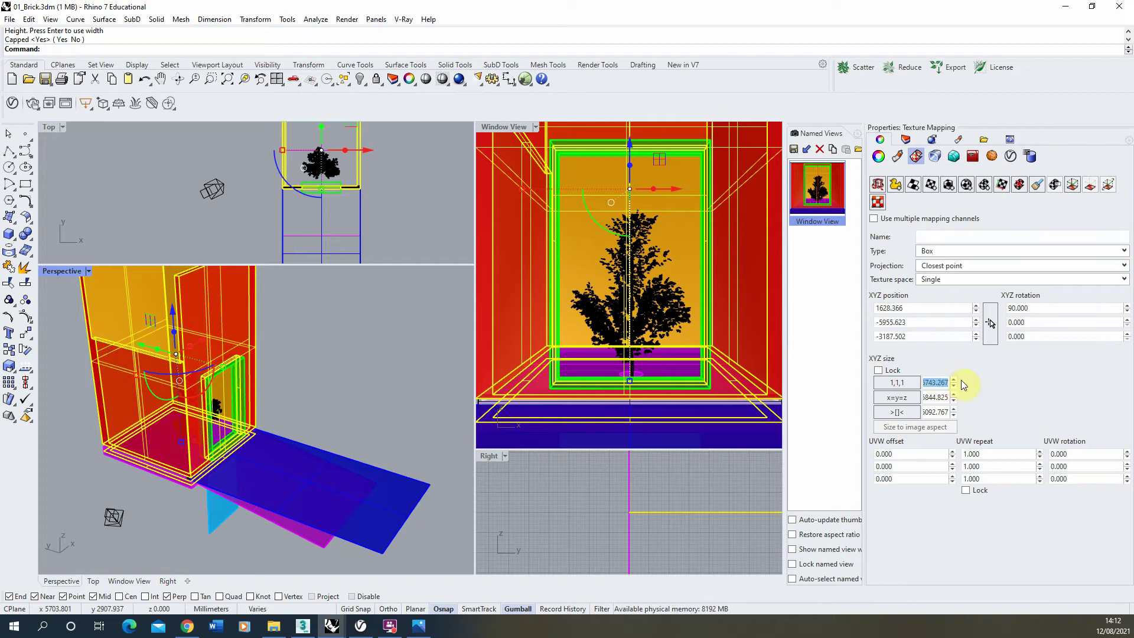
pyautogui.write('2')
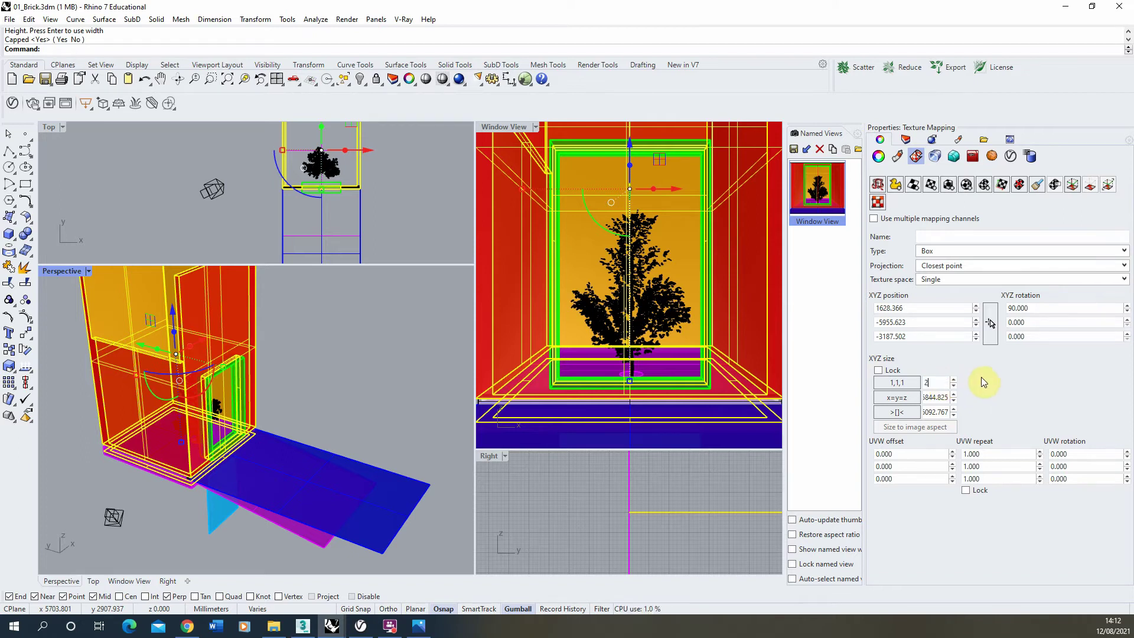
pyautogui.write('550')
pyautogui.doubleClick(944, 398)
pyautogui.write('25')
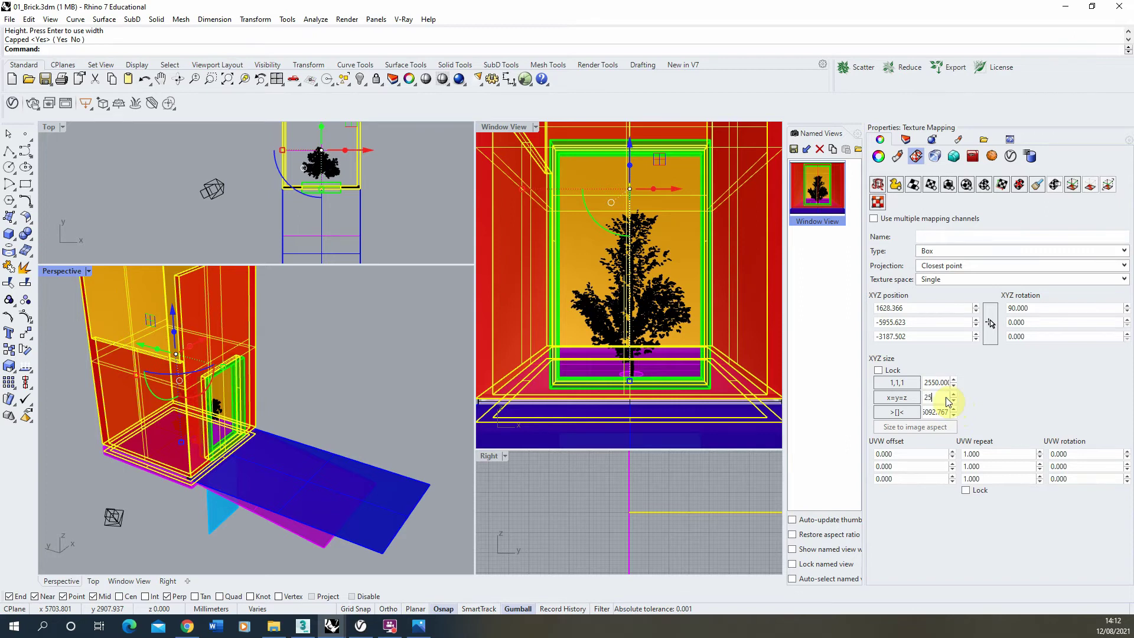
pyautogui.write('50')
pyautogui.doubleClick(943, 412)
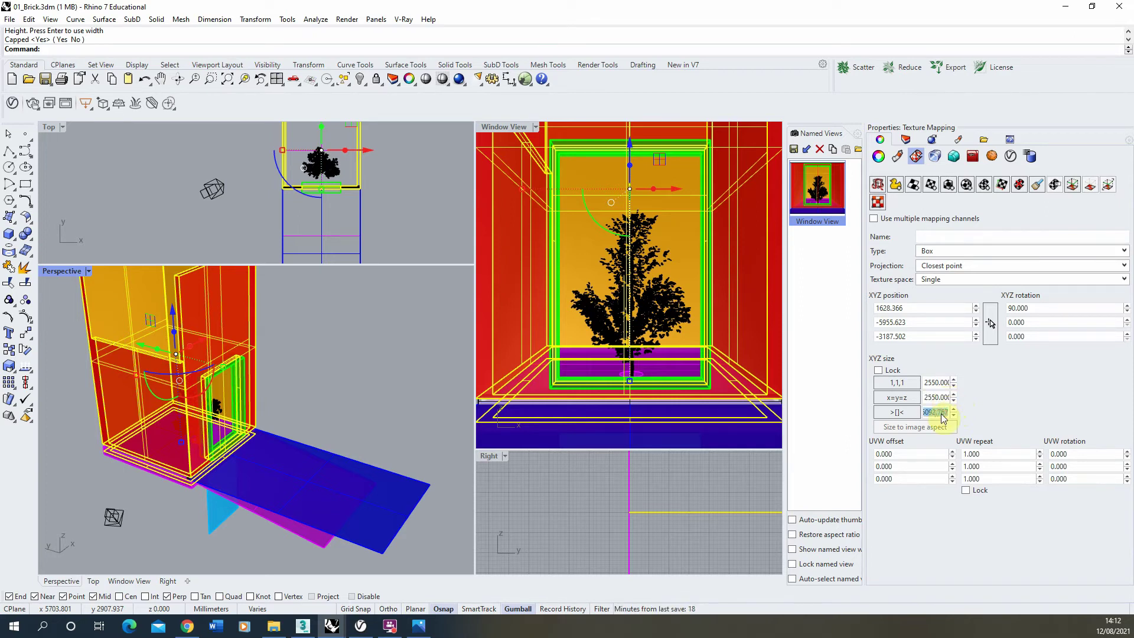
pyautogui.write('2550')
pyautogui.doubleClick(943, 397)
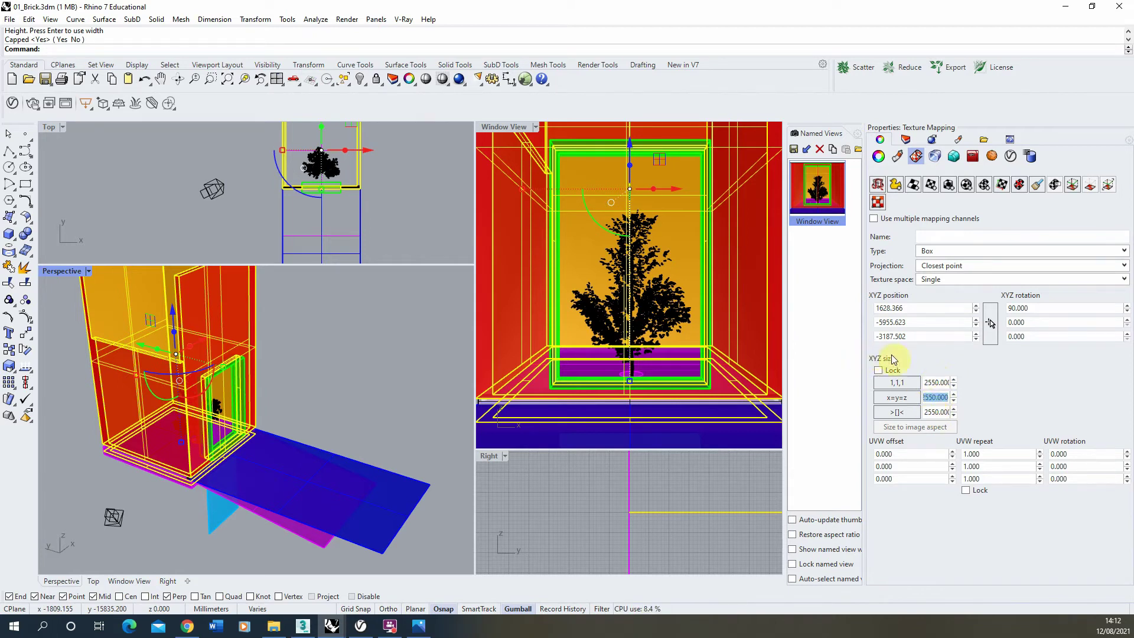
pyautogui.click(497, 124)
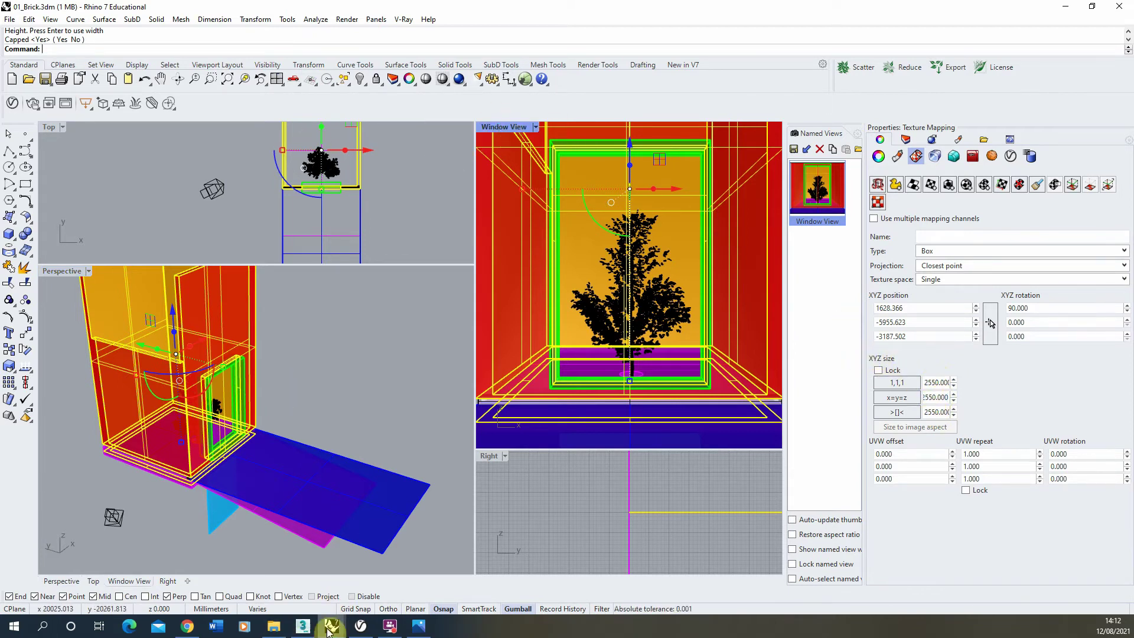
# - Re-render the courtyard with the 2550 box mapping for smaller bricks
pyautogui.click(372, 534)
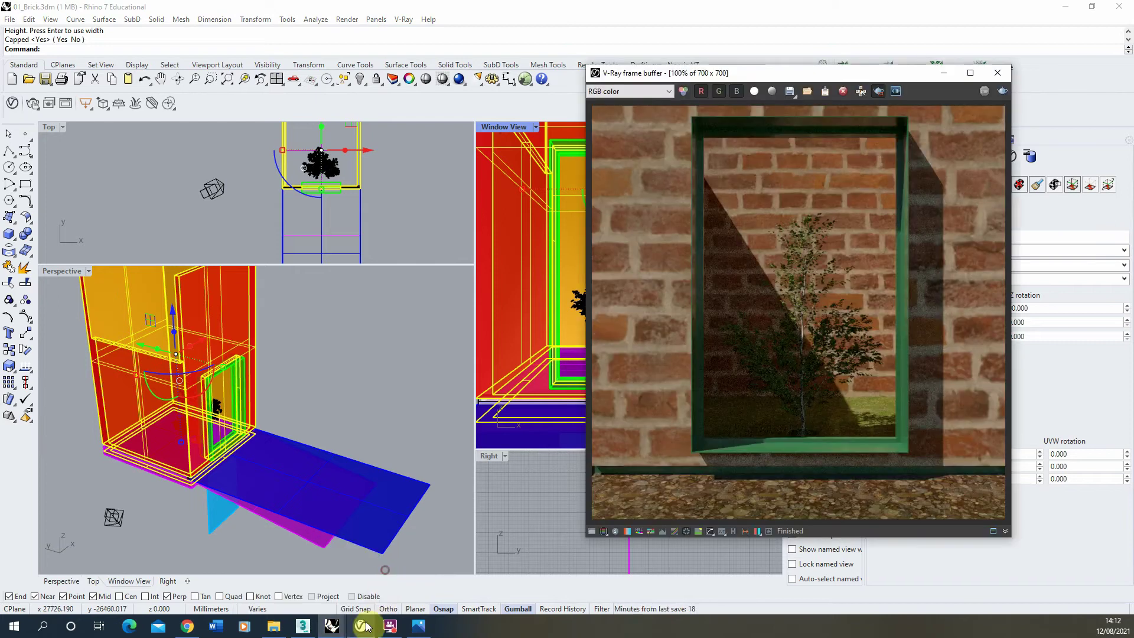
pyautogui.click(368, 622)
pyautogui.click(202, 158)
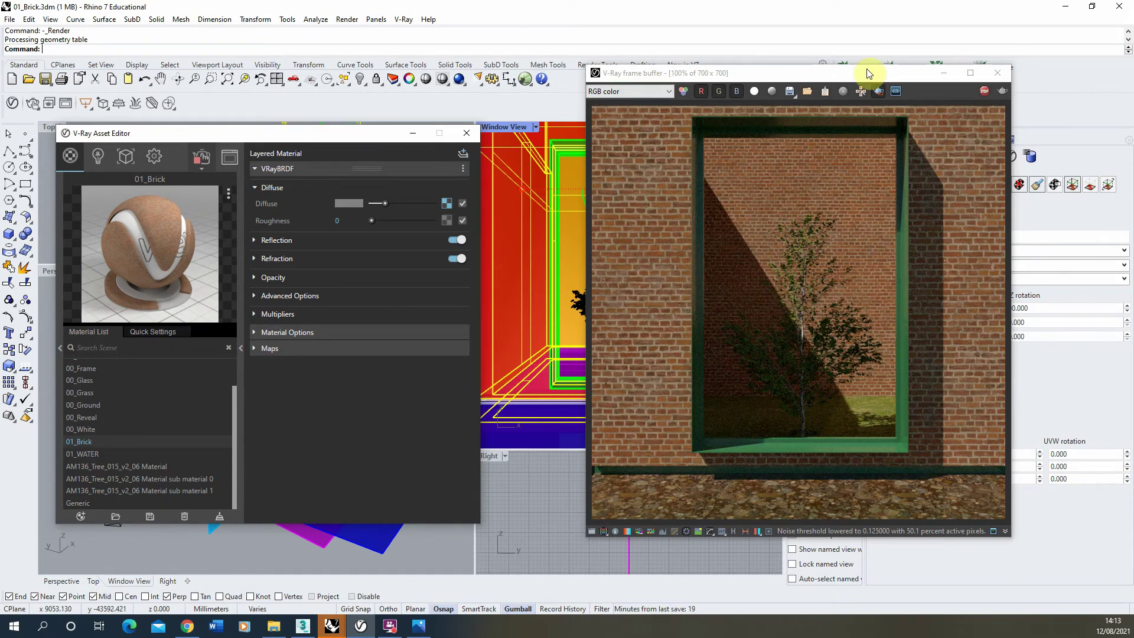
# - Stop the render and move the mapping origin to the window sill midpoint (2500, 0, 383.342)
pyautogui.click(982, 92)
pyautogui.click(943, 74)
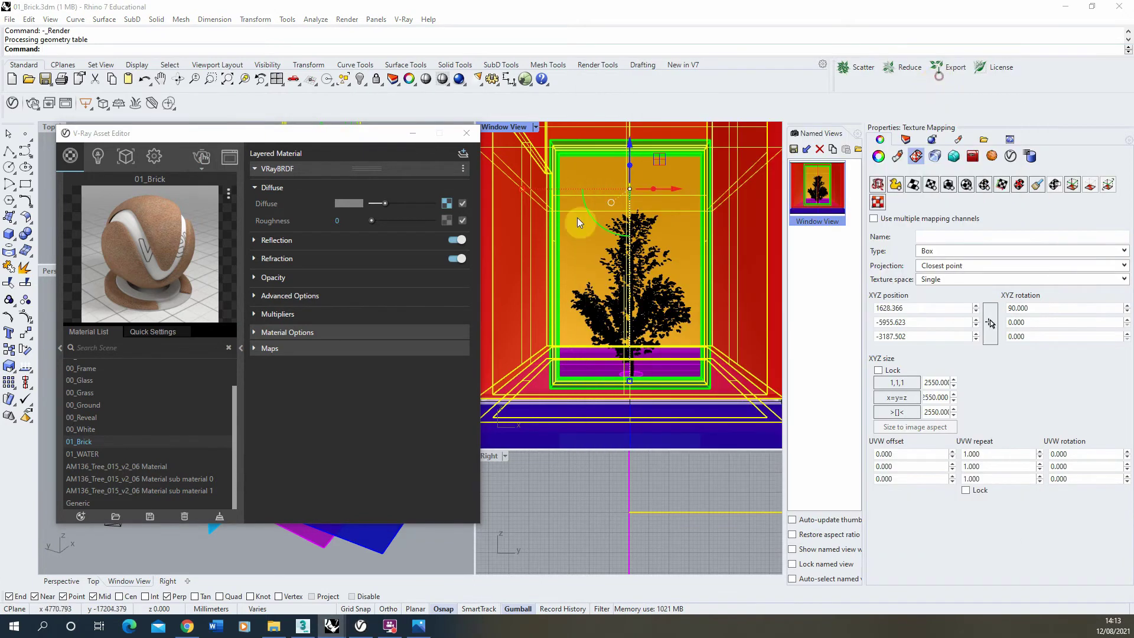
pyautogui.click(413, 133)
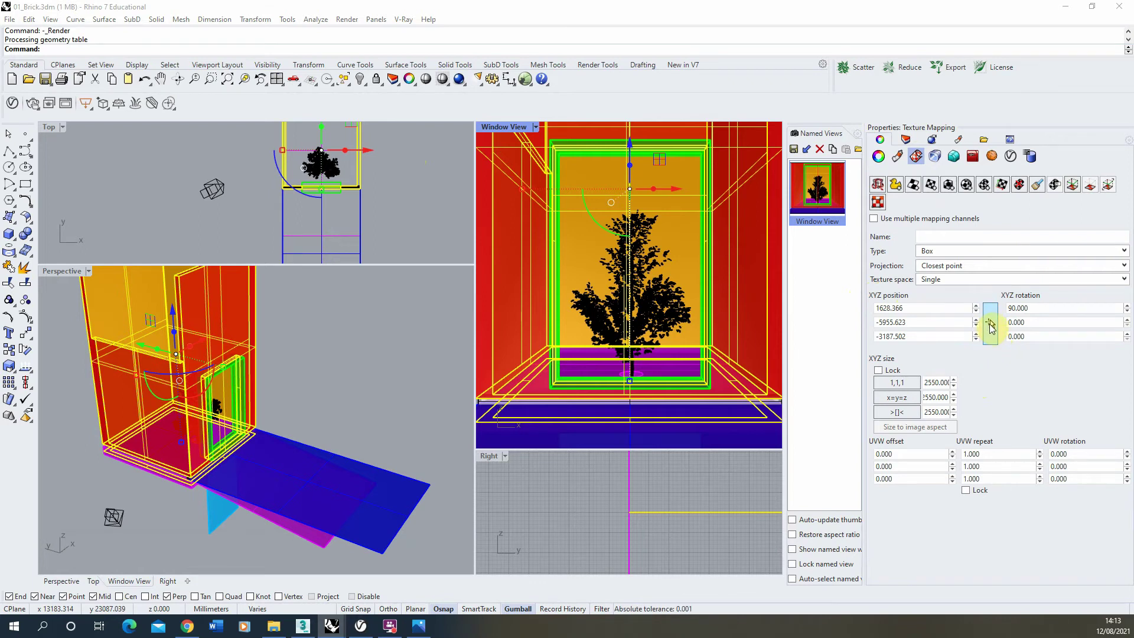
pyautogui.click(989, 332)
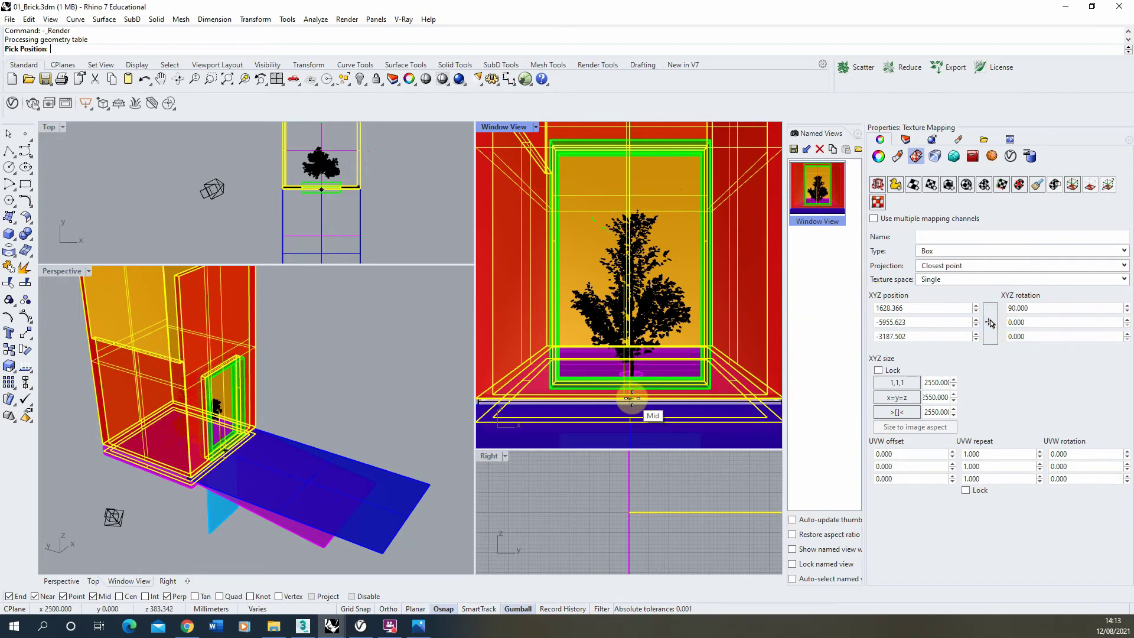
pyautogui.click(630, 398)
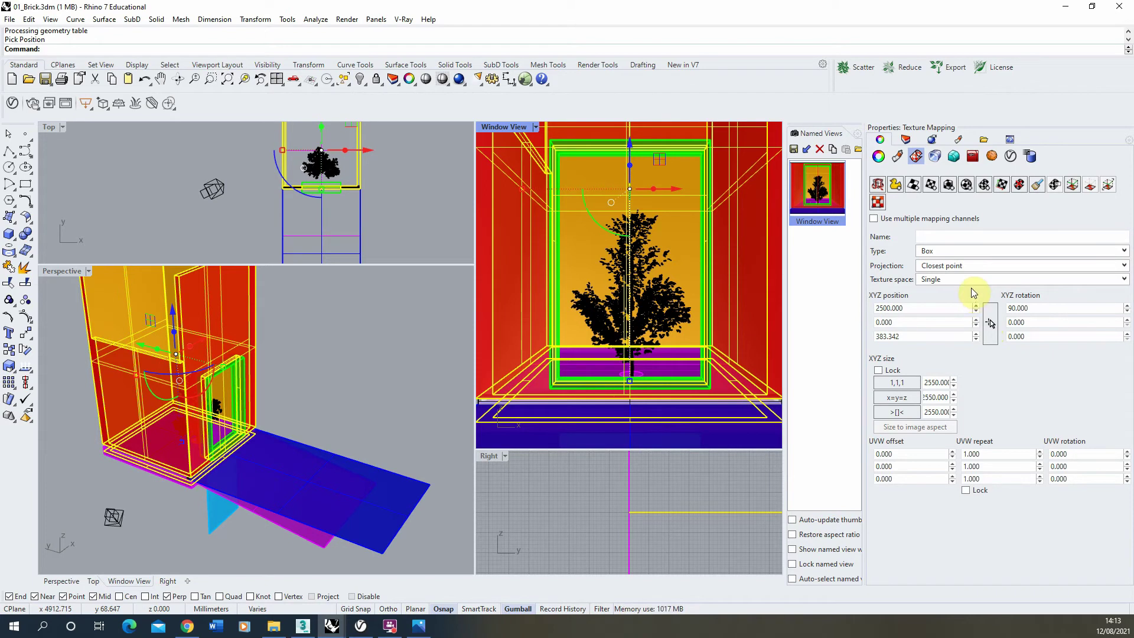
# - Bring up the frame buffer and 01_Brick in the Asset Editor, then start a new render
pyautogui.moveTo(331, 626)
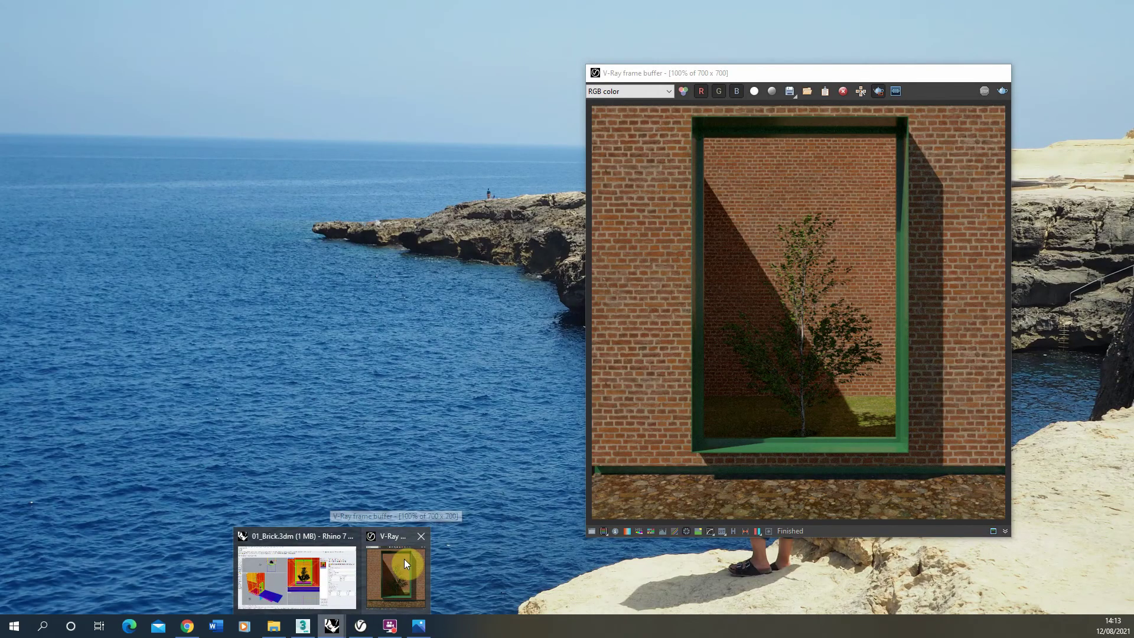
pyautogui.click(404, 559)
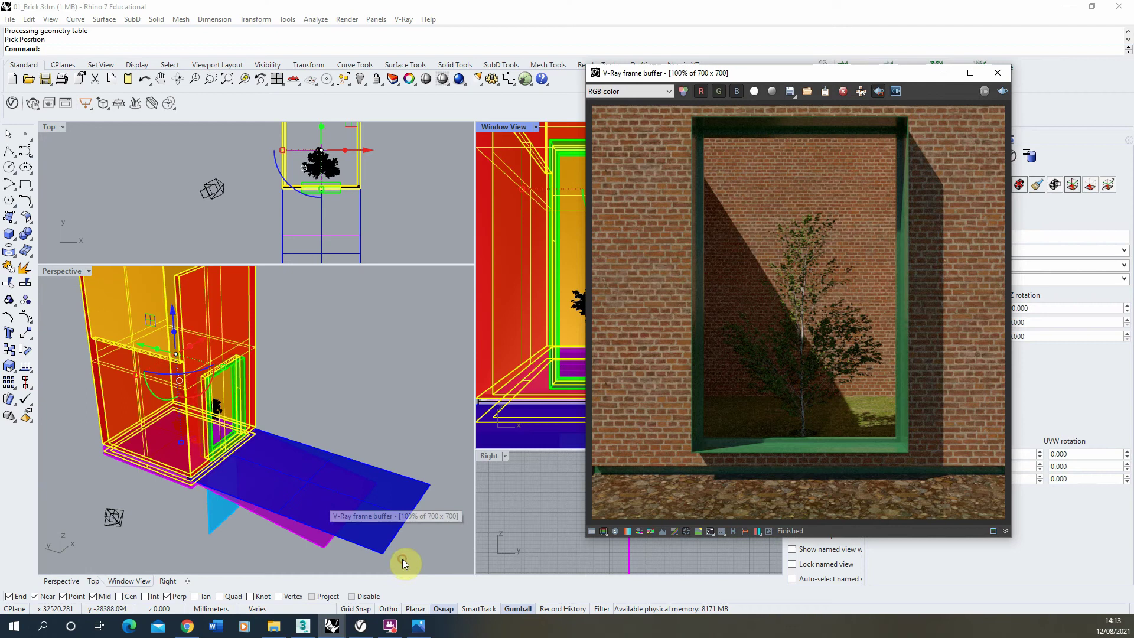
pyautogui.click(361, 626)
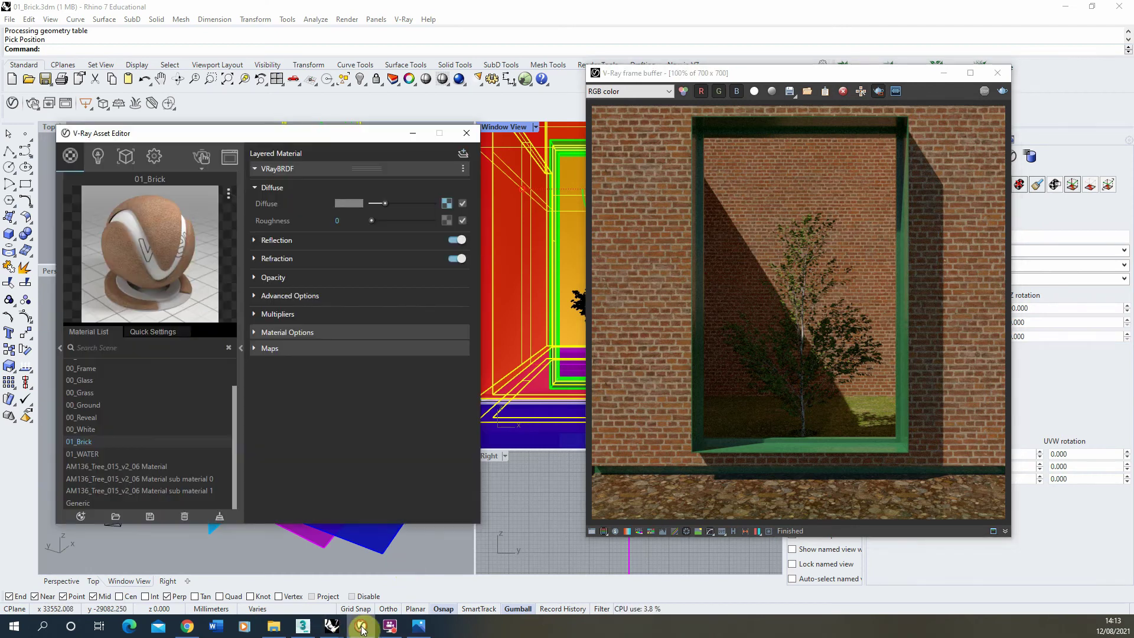
pyautogui.click(209, 161)
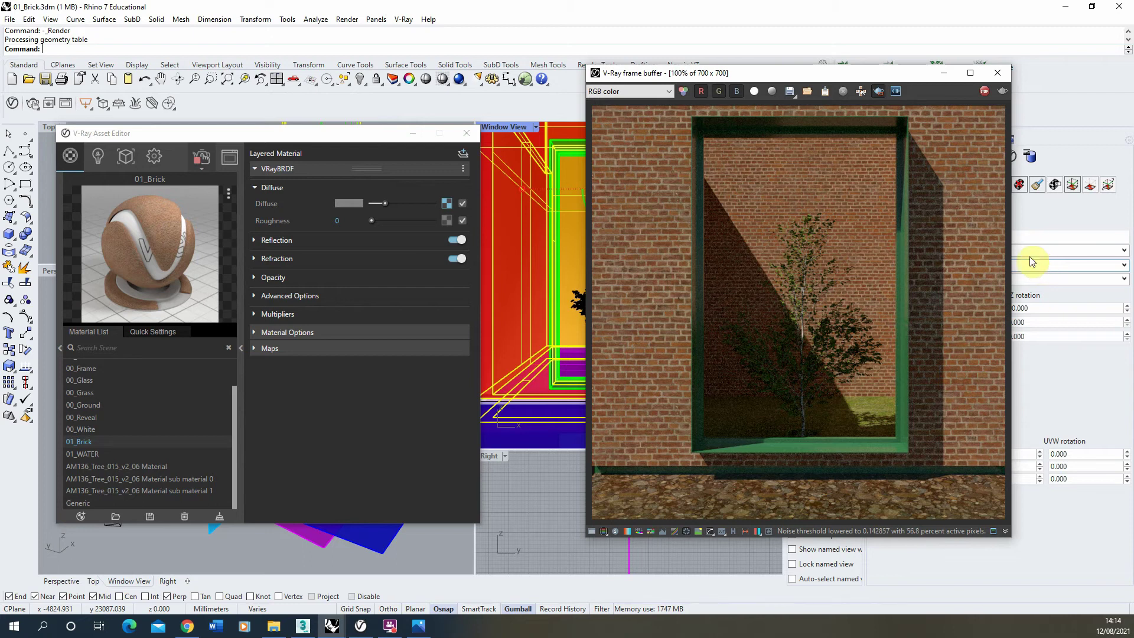
# - Stop the render and switch on Bump/Normal Mapping for the 01_Brick material
pyautogui.click(984, 93)
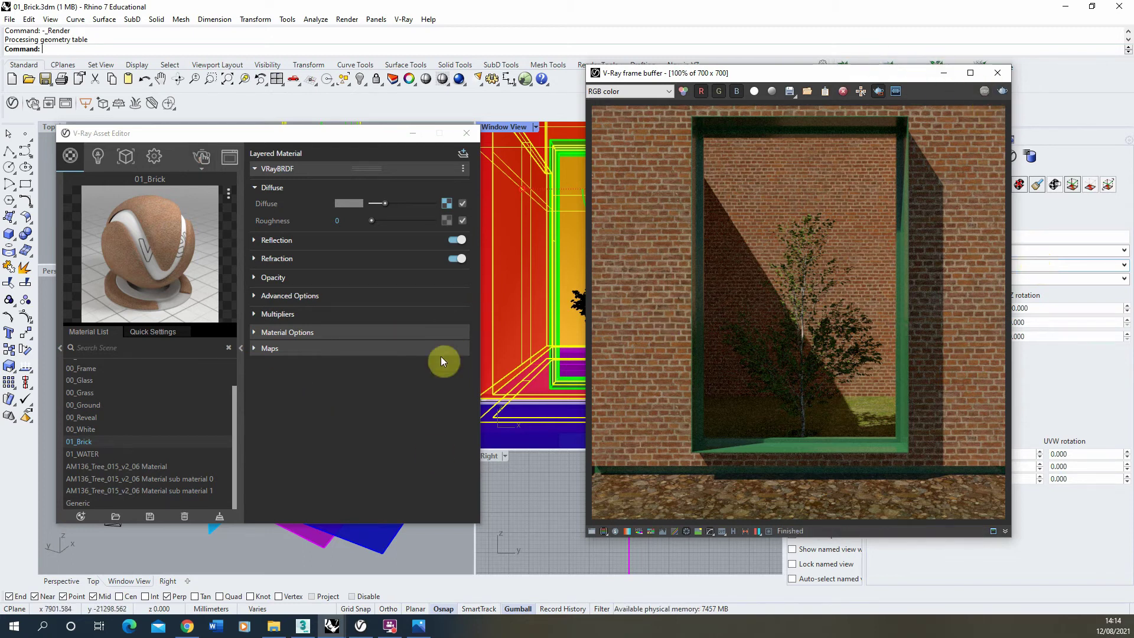
pyautogui.click(257, 348)
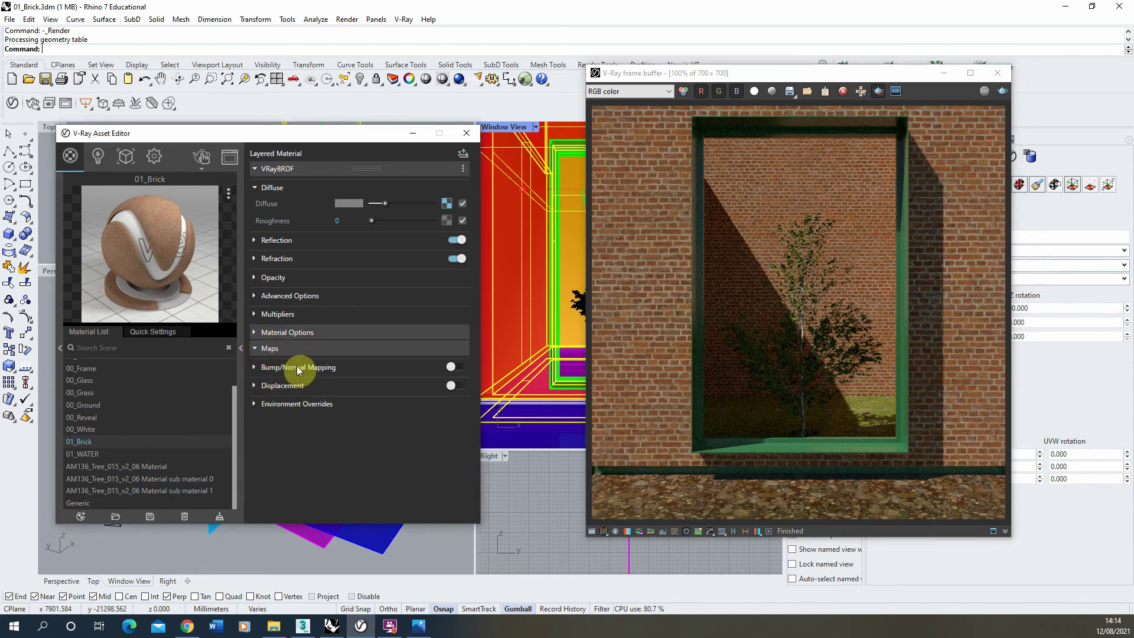
pyautogui.click(257, 367)
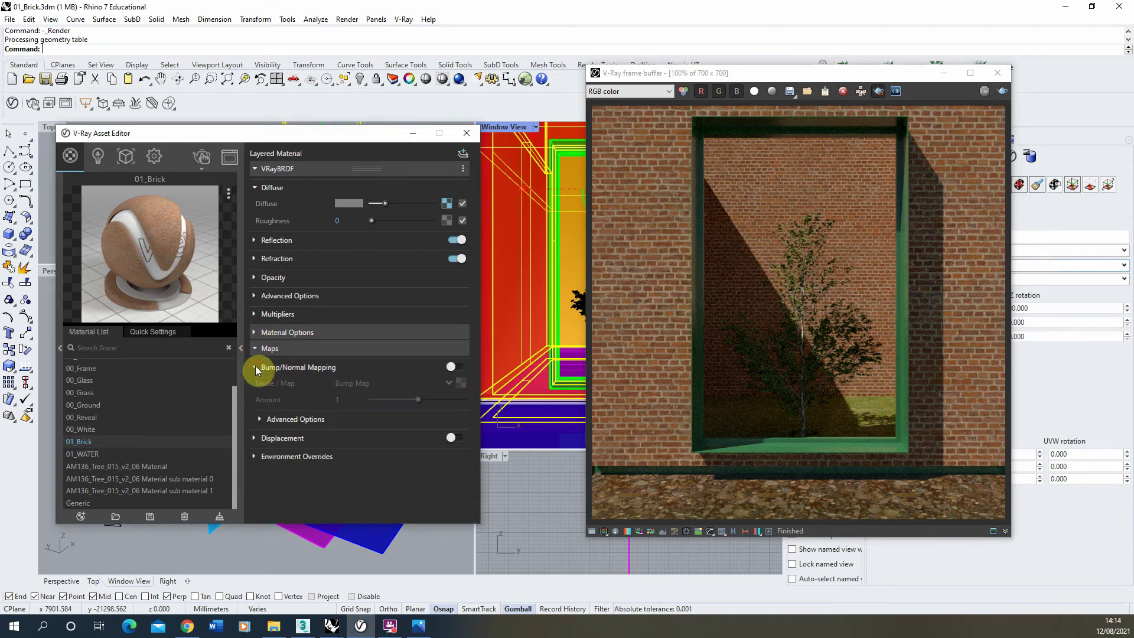
pyautogui.click(459, 367)
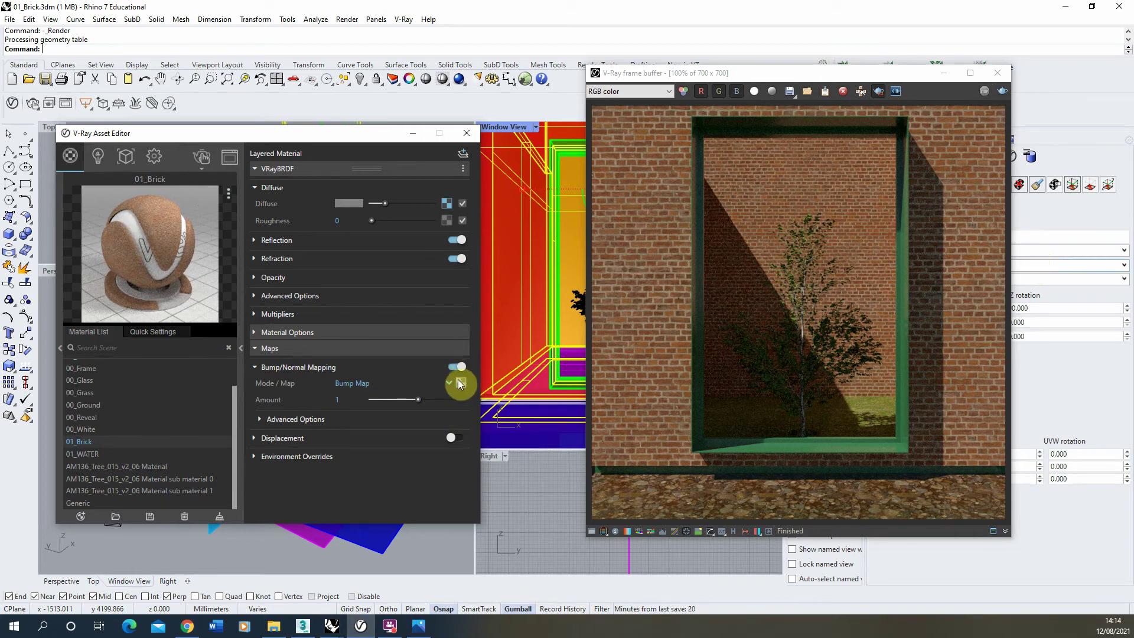
# - Assign a Bitmap to the bump slot and pick the seamless brick texture file
pyautogui.click(461, 383)
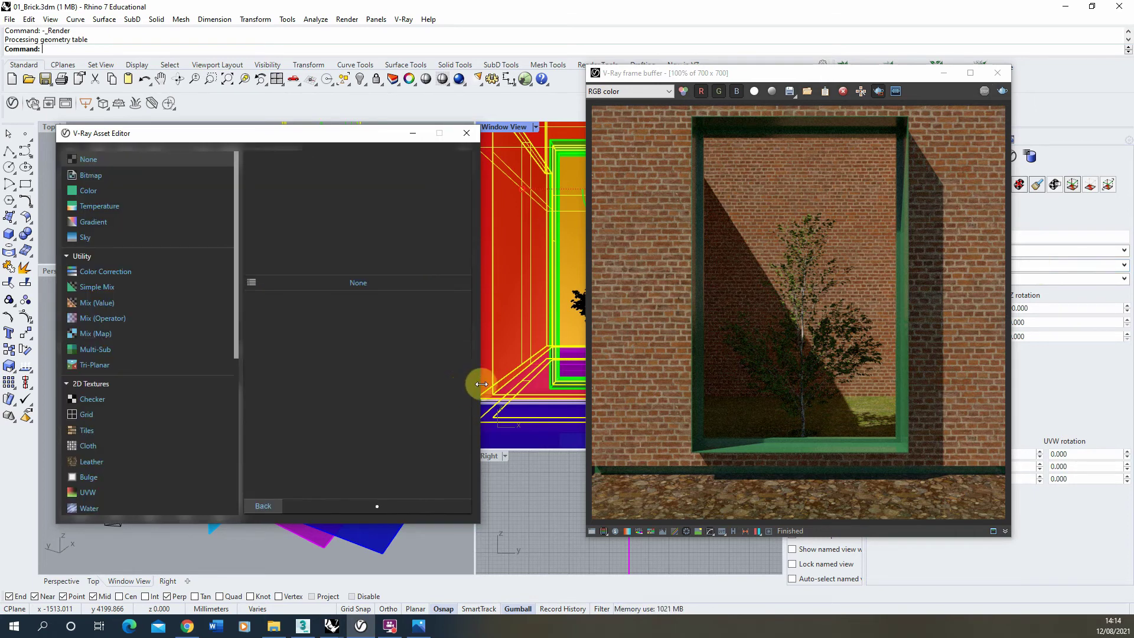
pyautogui.click(105, 176)
pyautogui.click(360, 245)
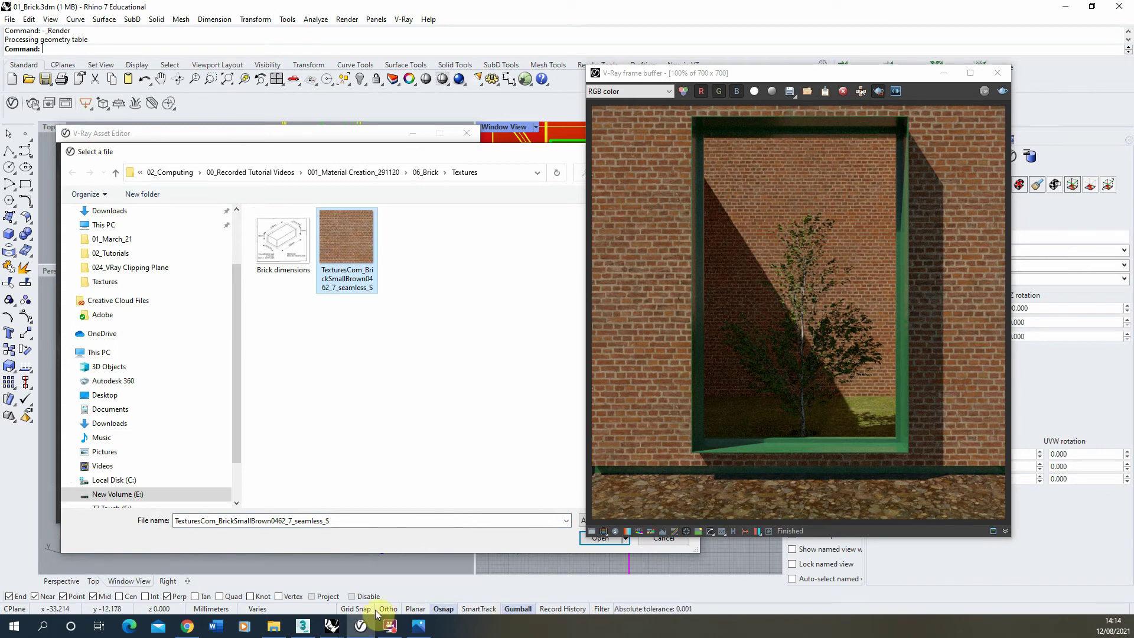
pyautogui.click(420, 626)
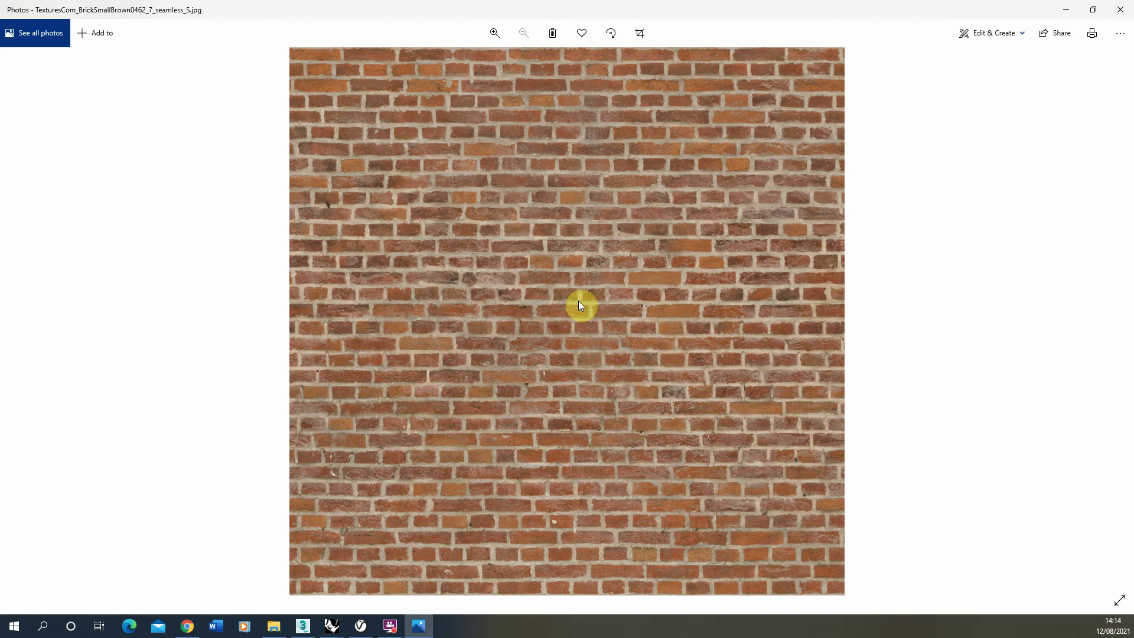
pyautogui.click(1119, 9)
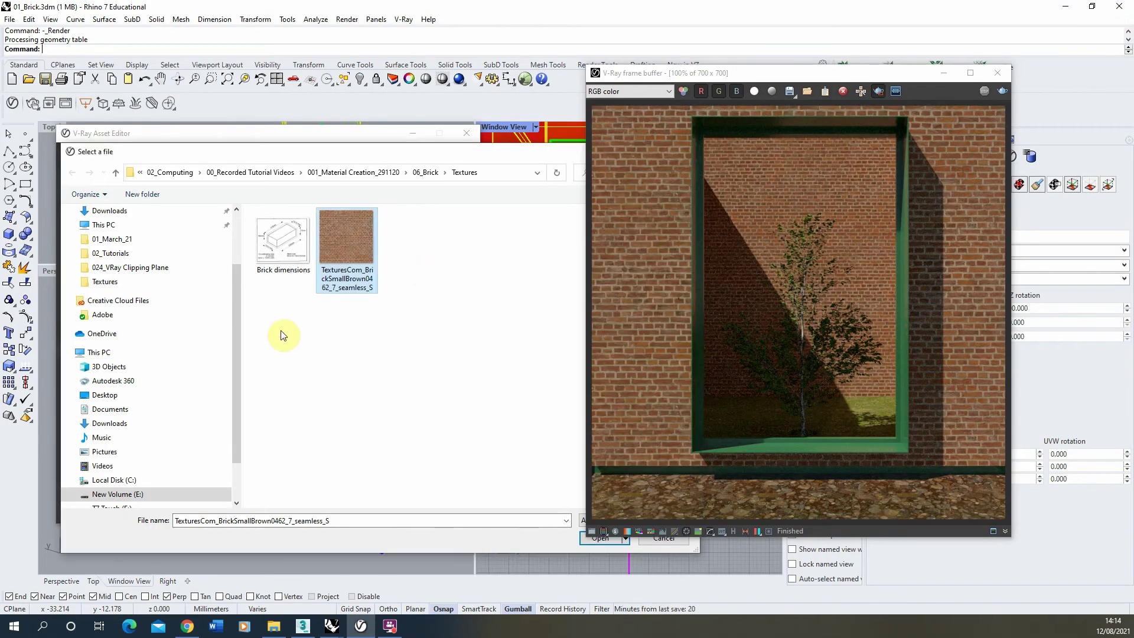
# - Load the brick image as the 01_Brick bump bitmap, set Bump Amount to 5, and re-render
pyautogui.click(590, 541)
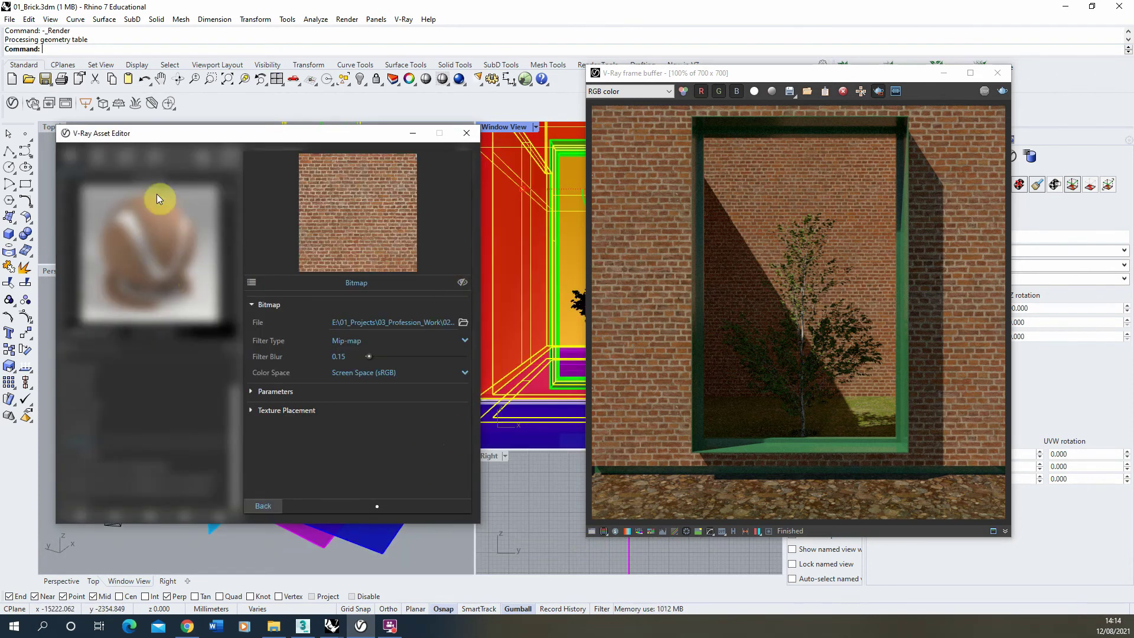
pyautogui.click(264, 506)
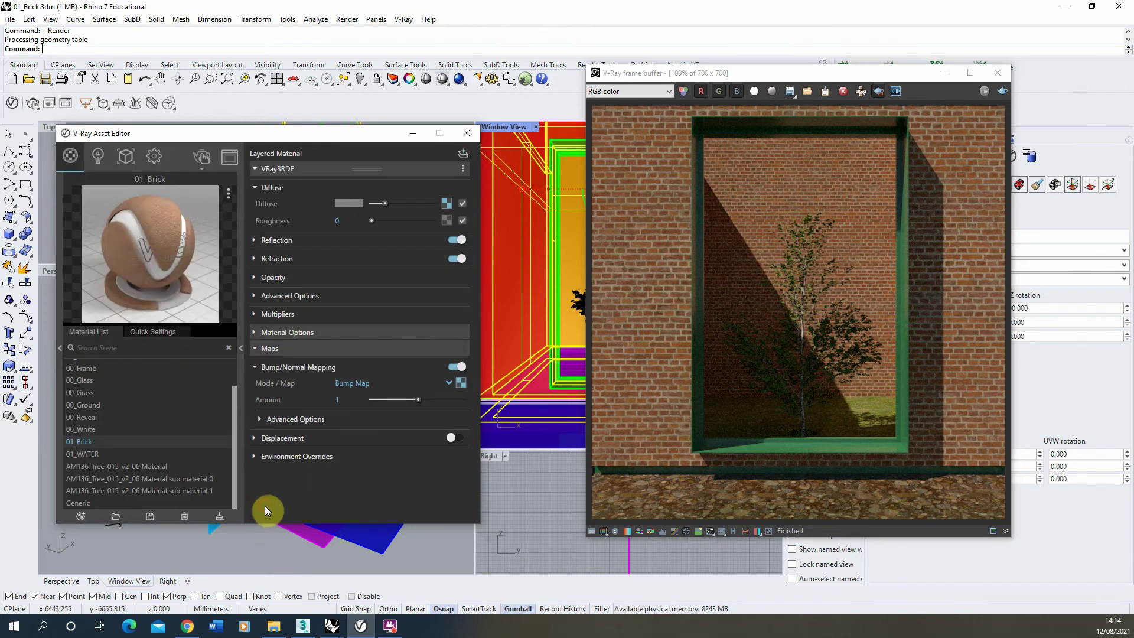
pyautogui.click(325, 398)
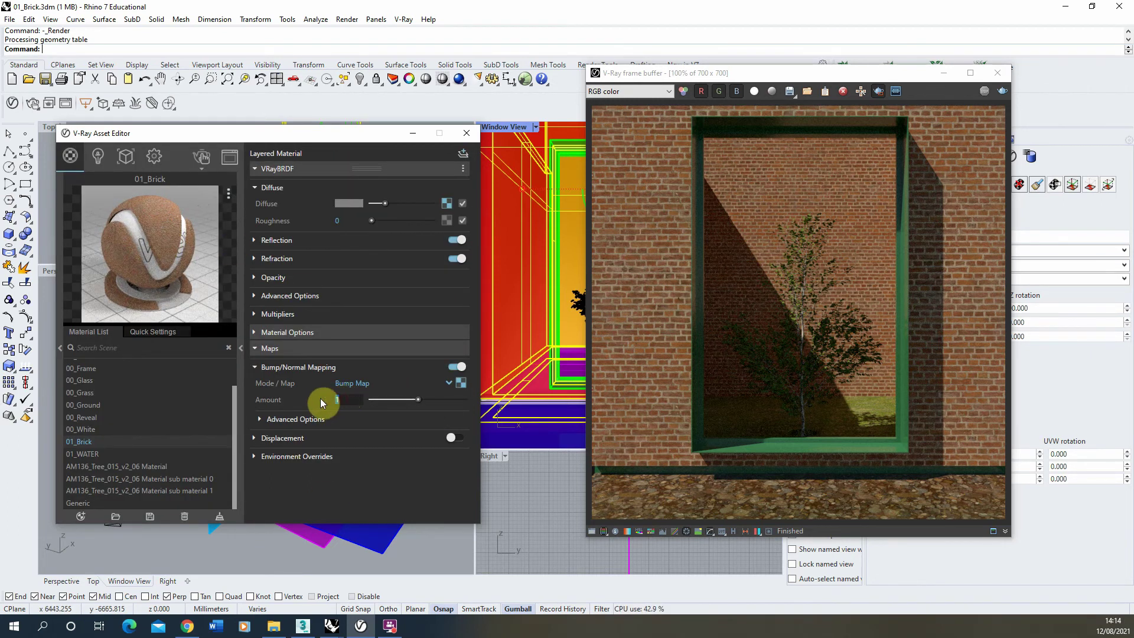
pyautogui.write('5')
pyautogui.press('Return')
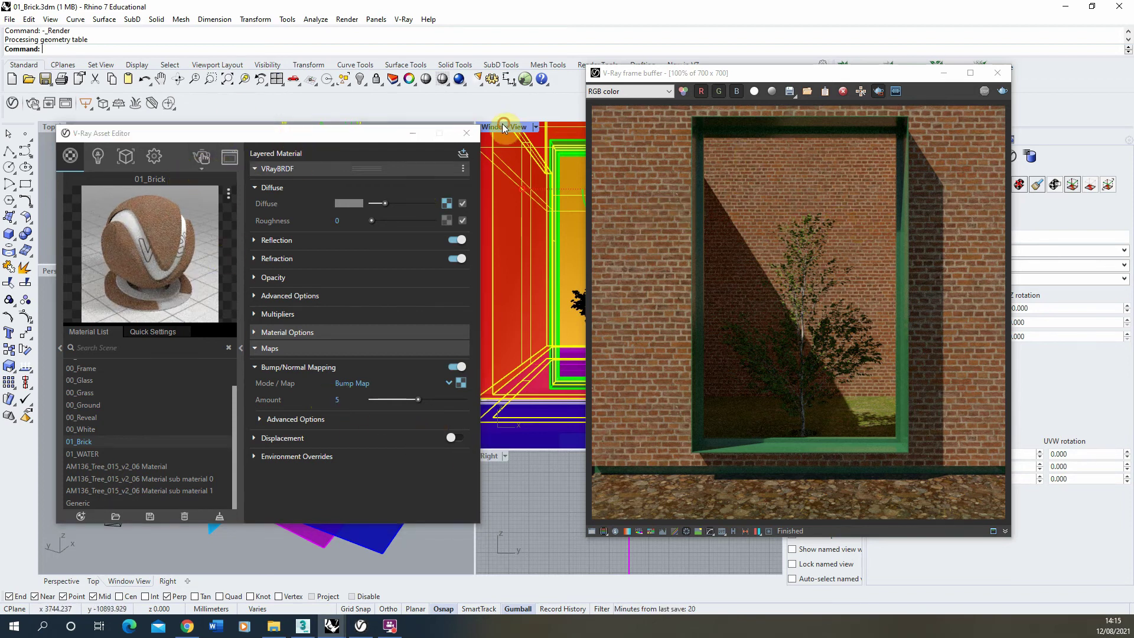
pyautogui.click(201, 159)
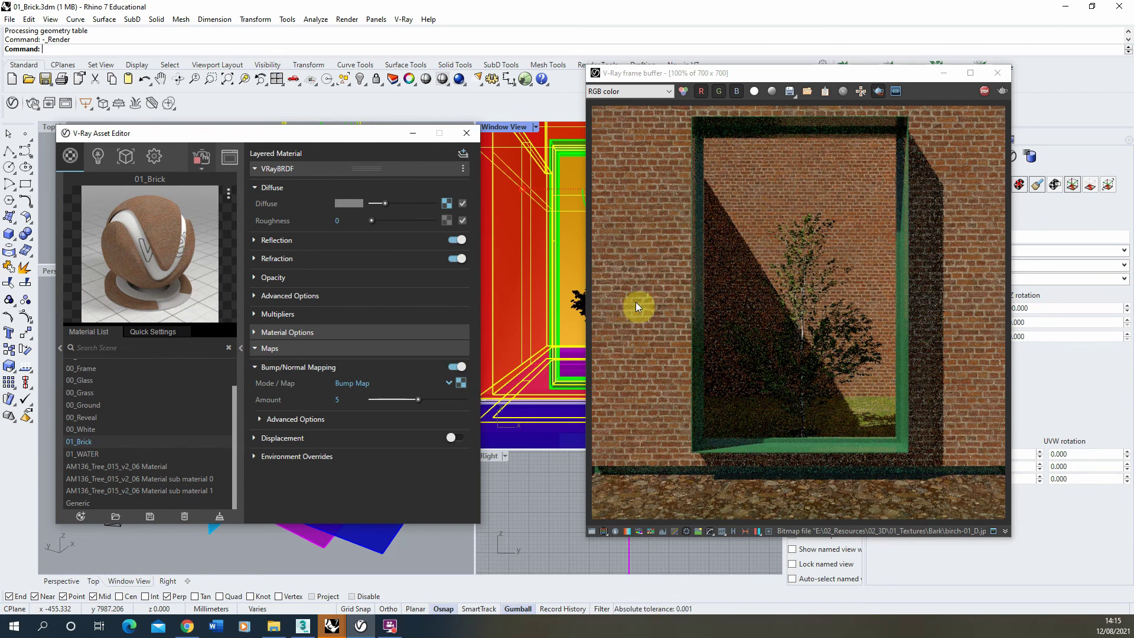
# - Zoom the frame buffer in and out to inspect the brick bump relief
pyautogui.scroll(1, 655, 291)
pyautogui.scroll(-1, 686, 296)
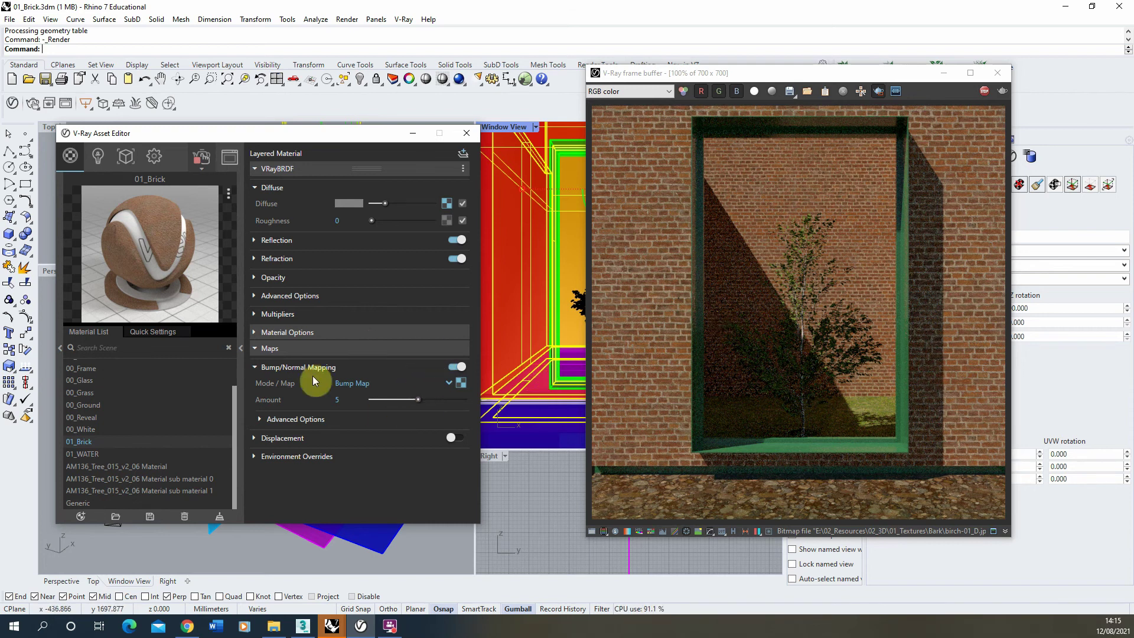
# - Turn on Invert Texture under Color Manipulation for the brick bump bitmap and inspect the render
pyautogui.click(461, 383)
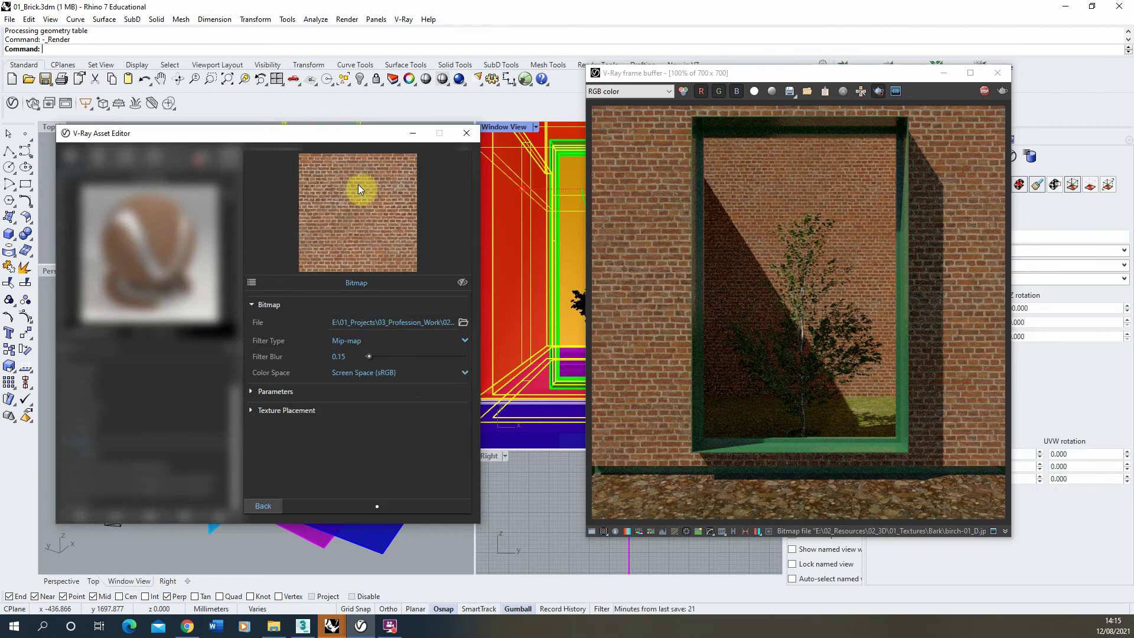
pyautogui.click(274, 393)
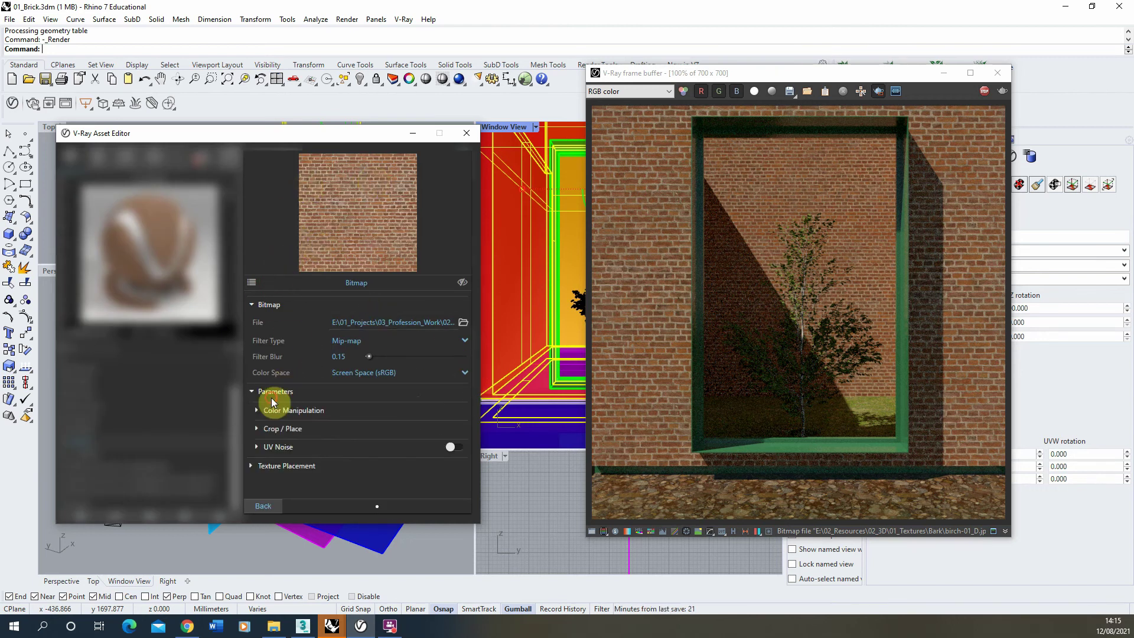
pyautogui.click(281, 410)
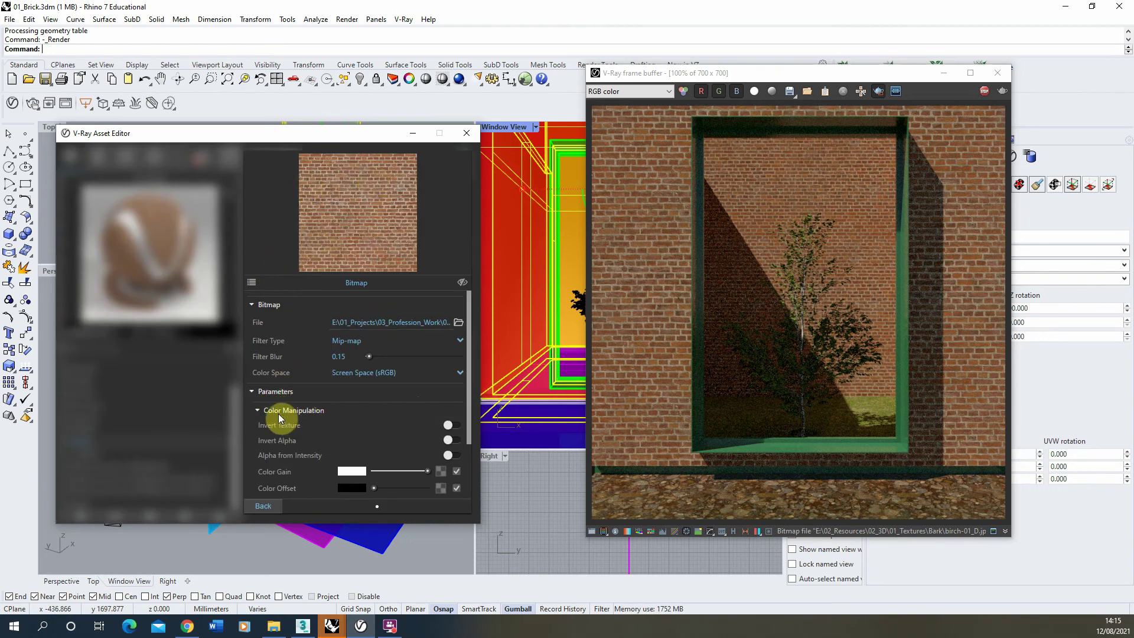
pyautogui.click(451, 424)
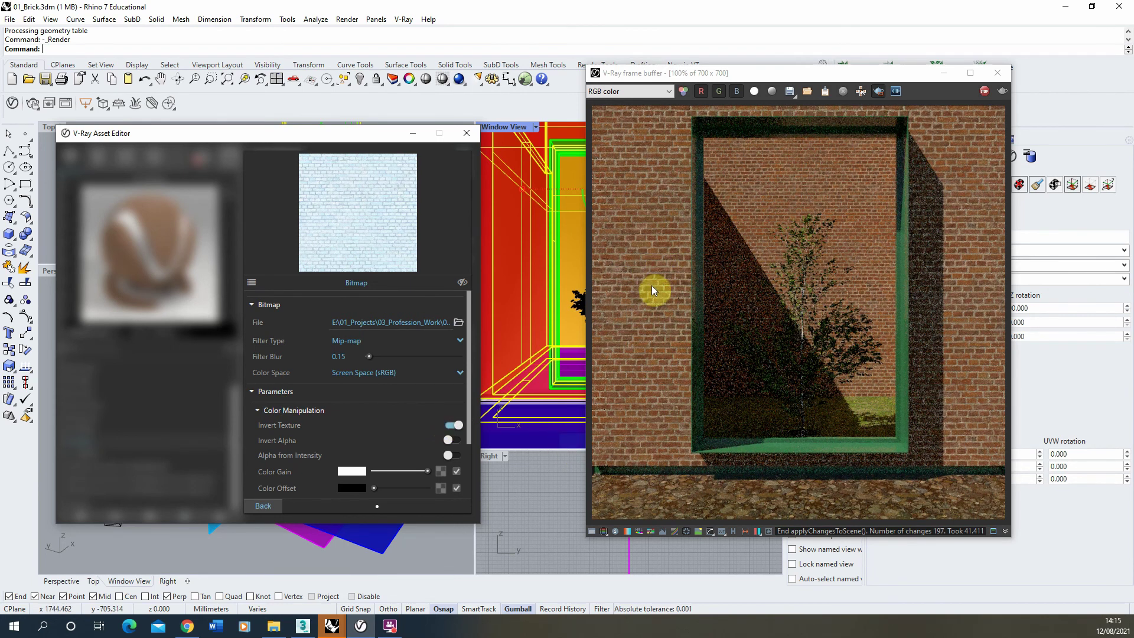
pyautogui.scroll(1, 651, 292)
pyautogui.scroll(1, 651, 295)
pyautogui.scroll(-1, 692, 288)
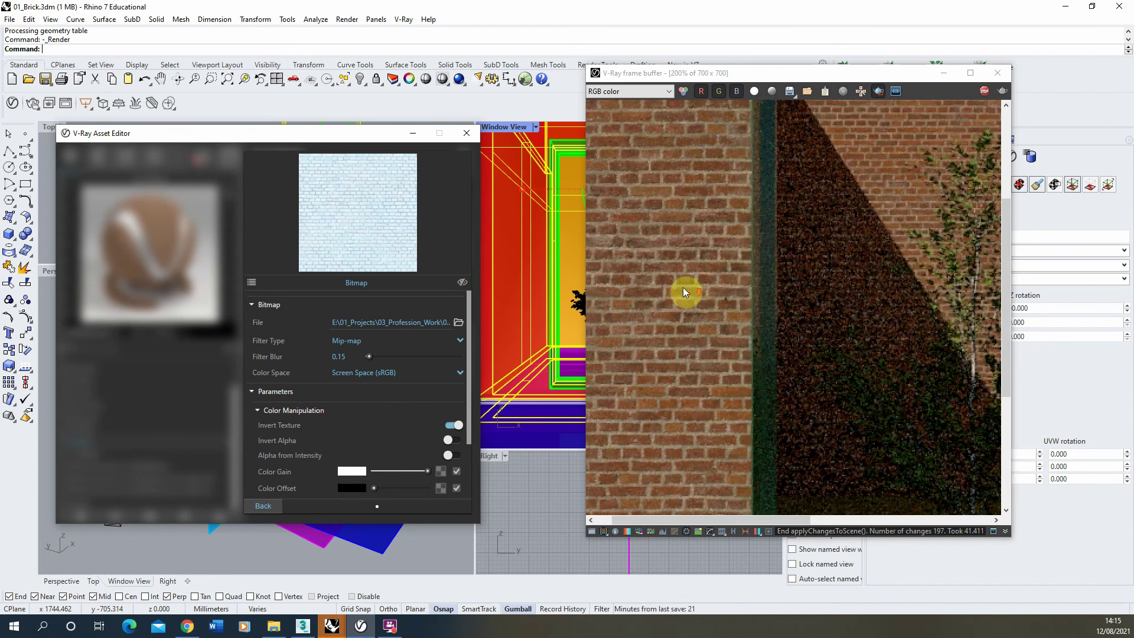
pyautogui.scroll(-1, 680, 341)
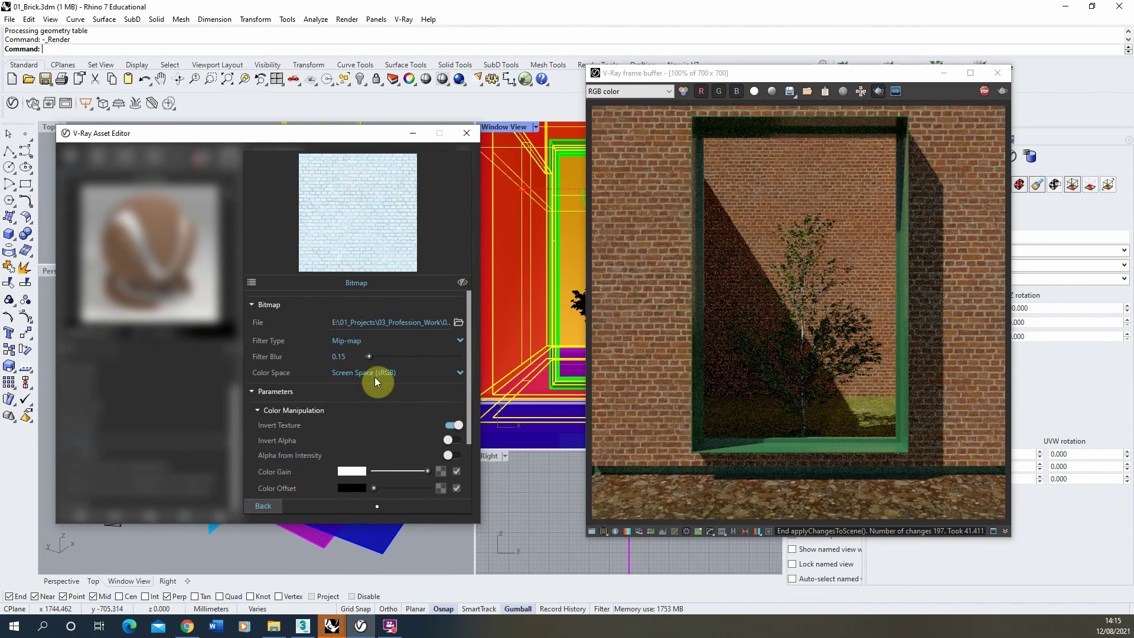
# - Raise the 01_Brick Bump Amount from 5 to 15 and check the deeper relief
pyautogui.click(268, 510)
pyautogui.doubleClick(346, 399)
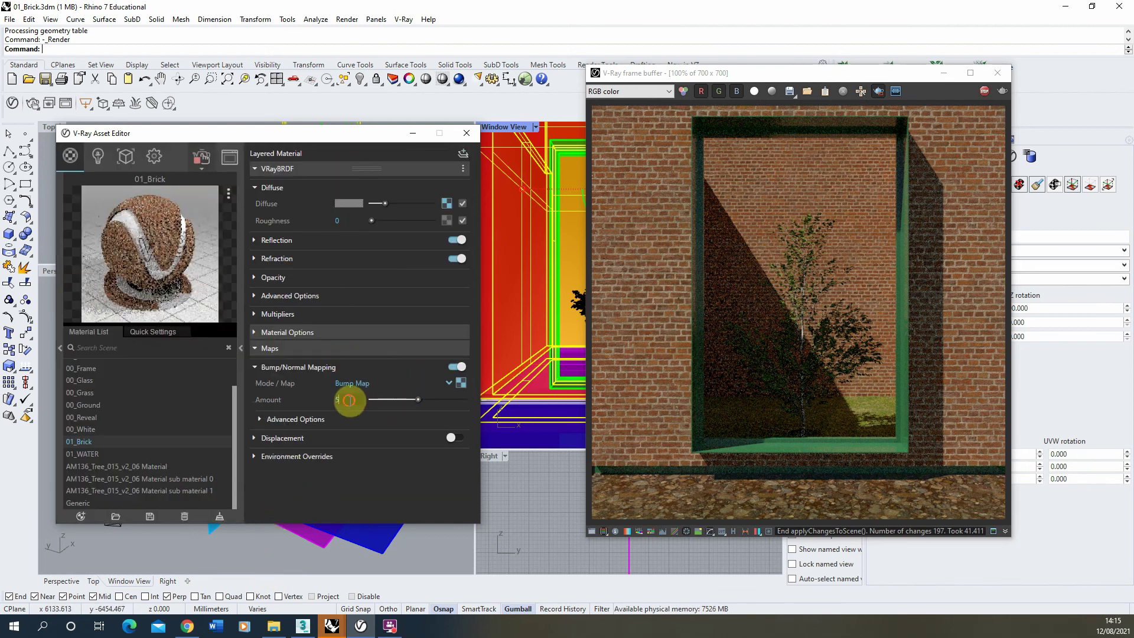
pyautogui.write('1')
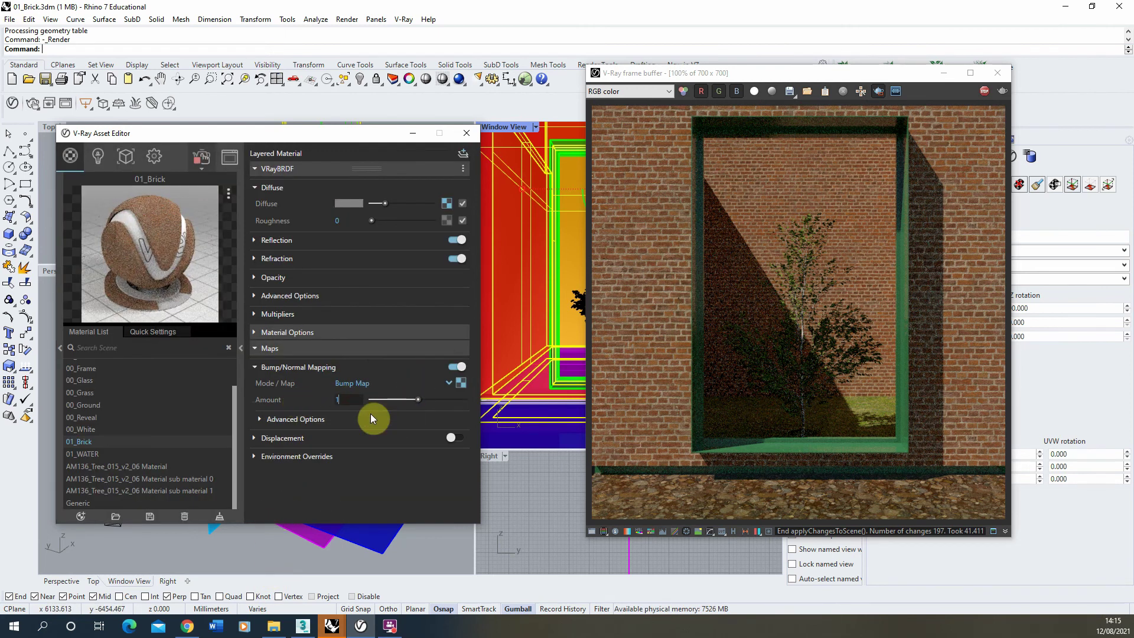
pyautogui.write('5')
pyautogui.press('Return')
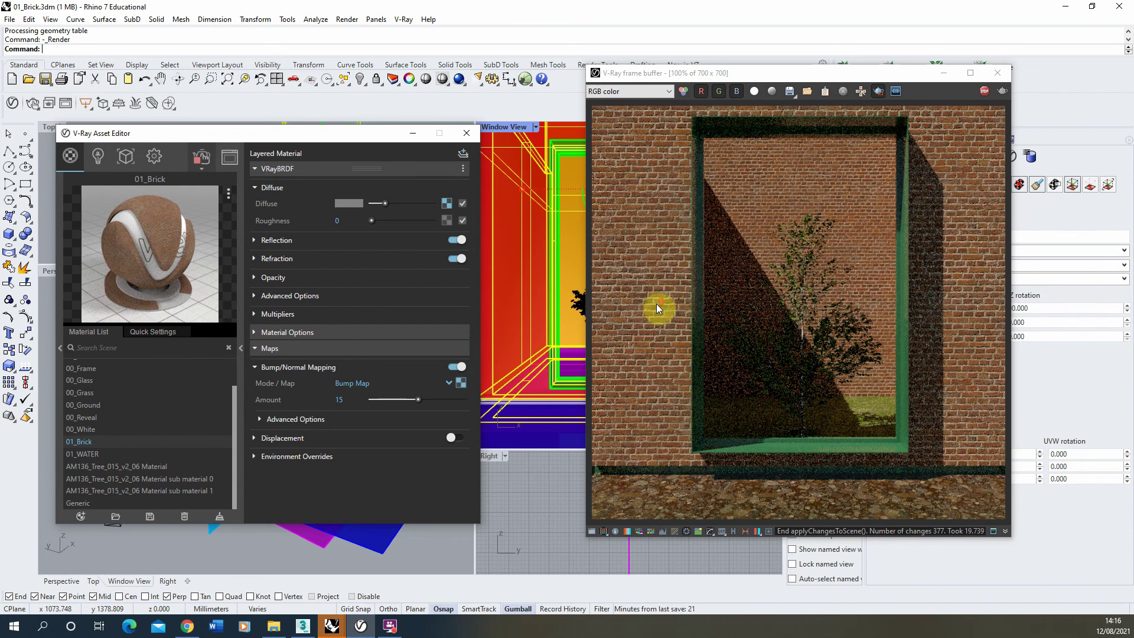
pyautogui.scroll(1, 657, 304)
pyautogui.scroll(-1, 675, 378)
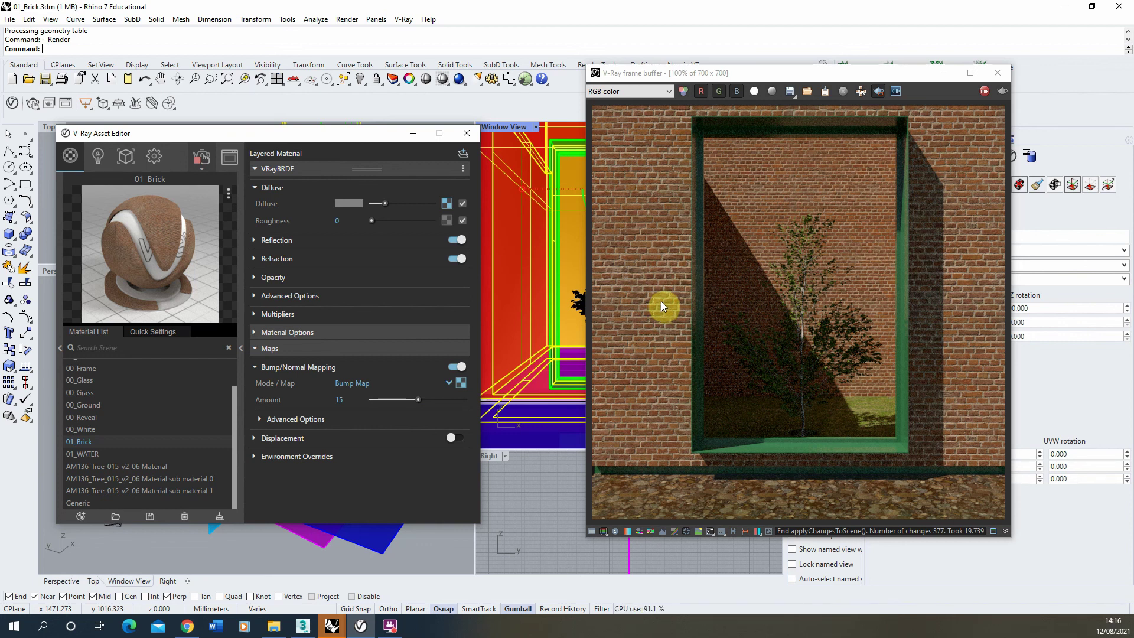
# - Select the 01_Brick bump Amount value for editing again
pyautogui.doubleClick(343, 399)
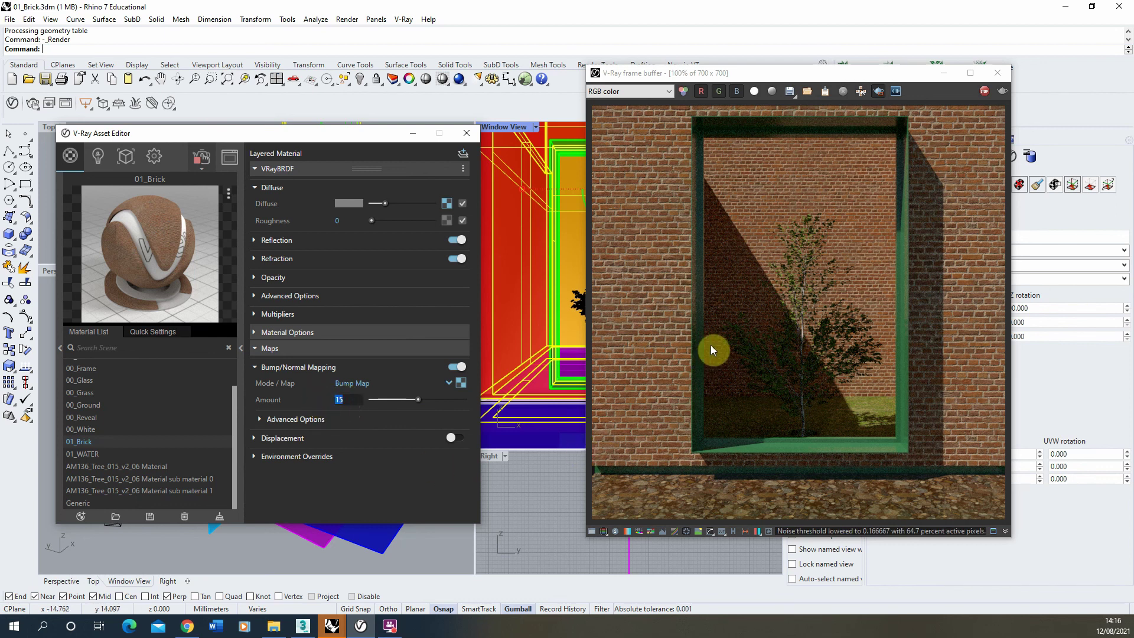